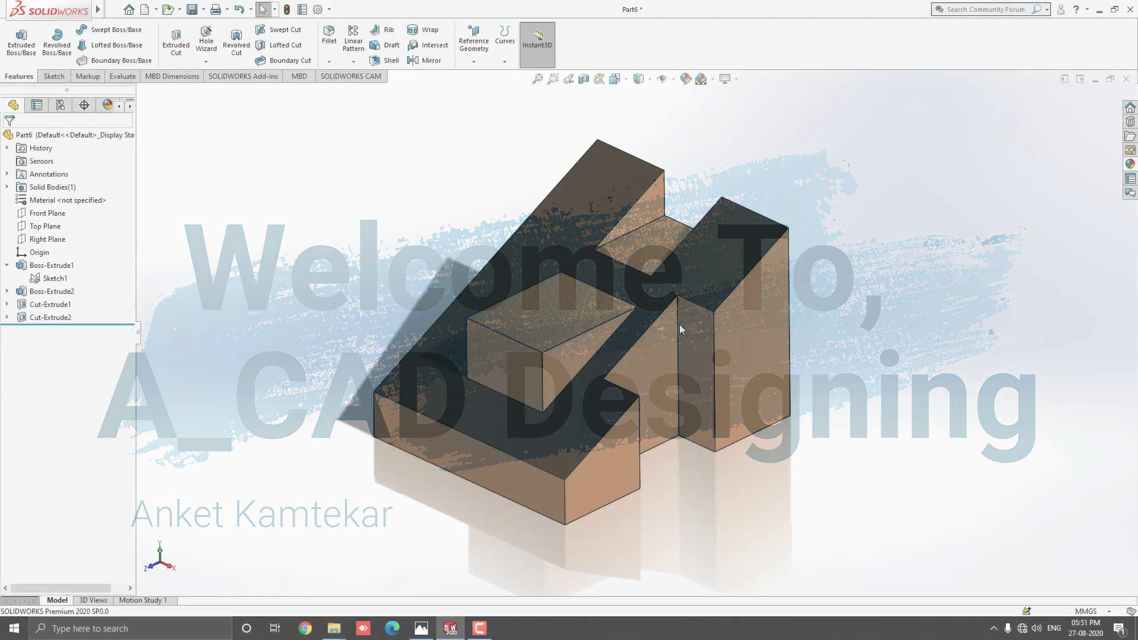
{"action": "mouse_move", "coordinate": [680, 330]}
{"action": "middle_mouse_down"}
{"action": "mouse_move", "coordinate": [704, 355]}
{"action": "mouse_move", "coordinate": [742, 326]}
{"action": "mouse_move", "coordinate": [763, 282]}
{"action": "mouse_move", "coordinate": [678, 277]}
{"action": "mouse_move", "coordinate": [564, 315]}
{"action": "mouse_move", "coordinate": [519, 349]}
{"action": "mouse_move", "coordinate": [913, 242]}
{"action": "mouse_move", "coordinate": [662, 347]}
{"action": "mouse_move", "coordinate": [828, 290]}
{"action": "mouse_move", "coordinate": [755, 351]}
{"action": "mouse_move", "coordinate": [743, 381]}
{"action": "mouse_move", "coordinate": [753, 397]}
{"action": "mouse_move", "coordinate": [735, 376]}
{"action": "middle_mouse_up"}
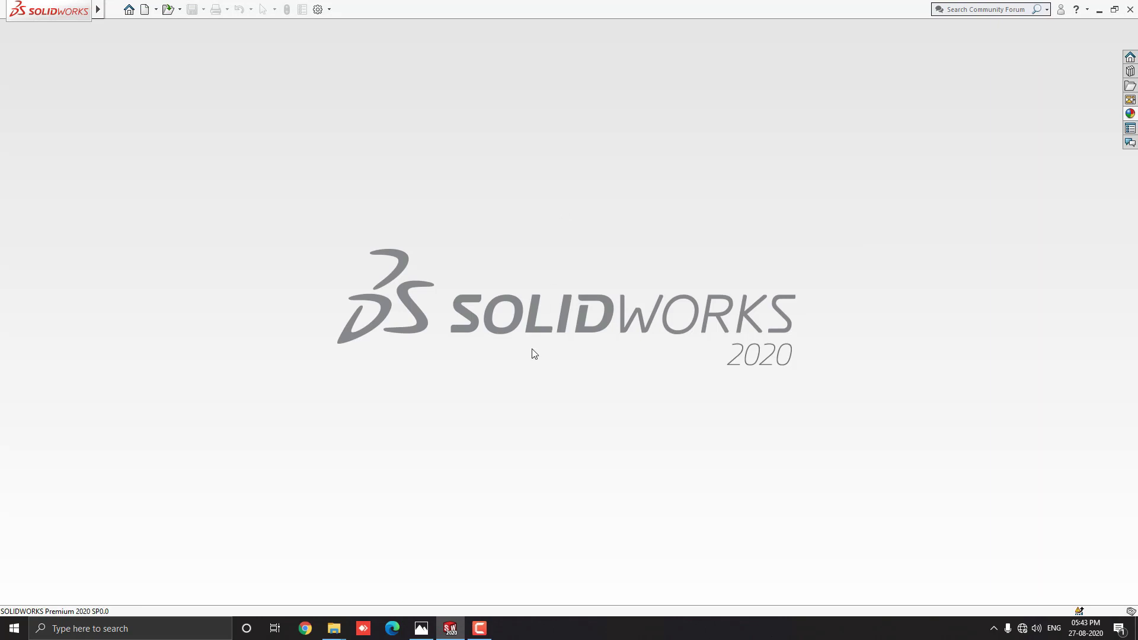
Create a new part document
{"action": "left_click", "coordinate": [144, 10]}
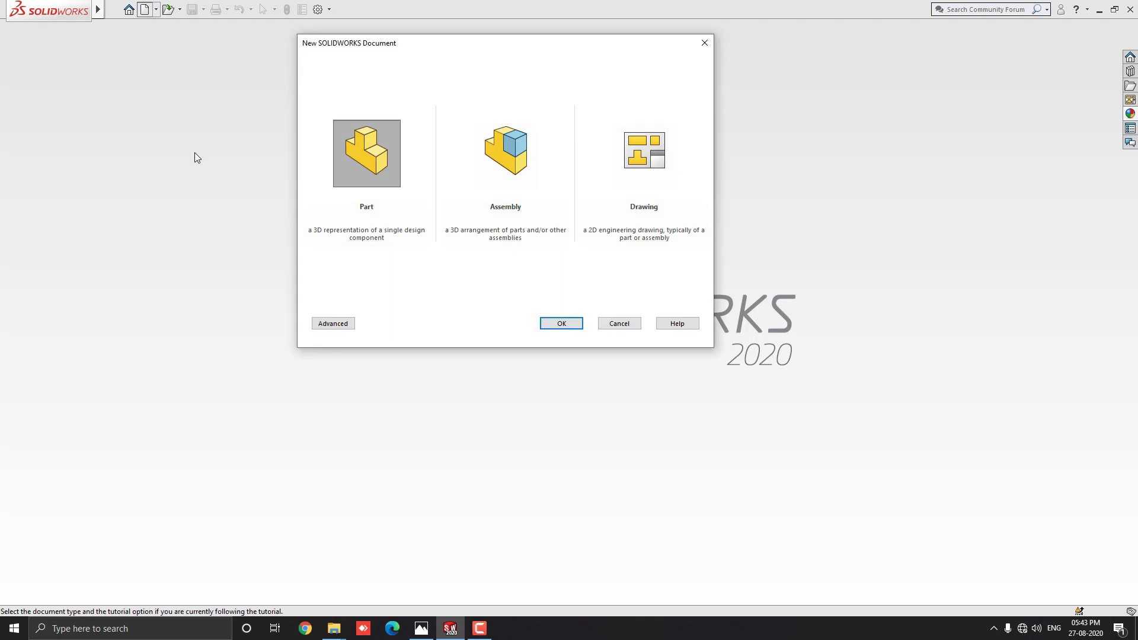
{"action": "left_click", "coordinate": [391, 169]}
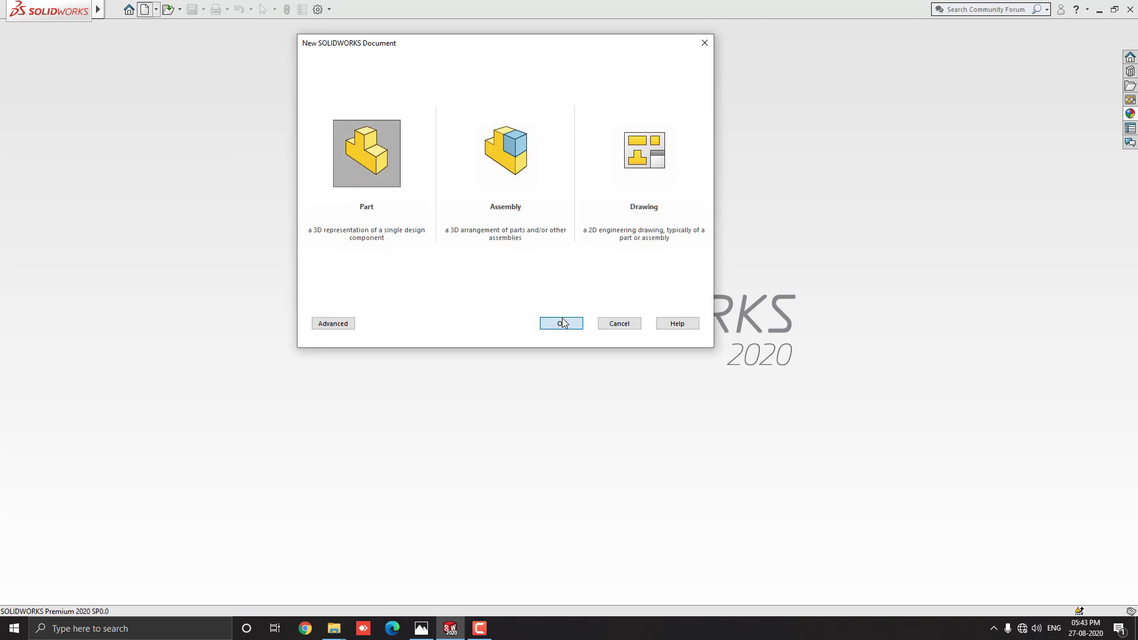
{"action": "left_click", "coordinate": [561, 324]}
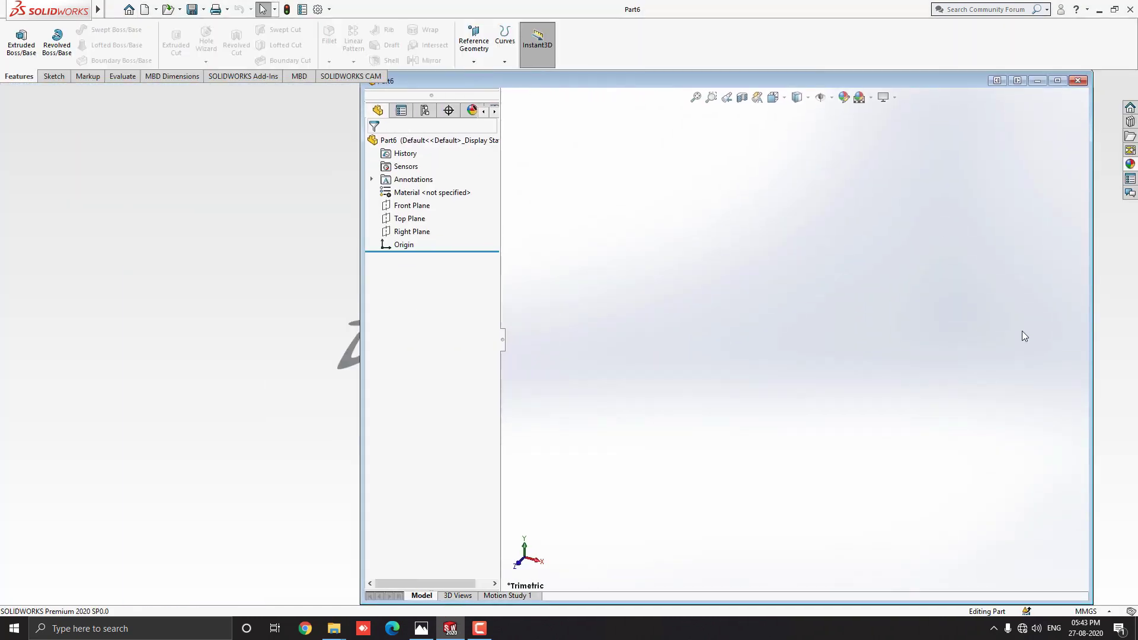
Bring up the reference picture 12 final.jpg and widen the part window until it sits directly beside it
{"action": "left_click", "coordinate": [421, 628]}
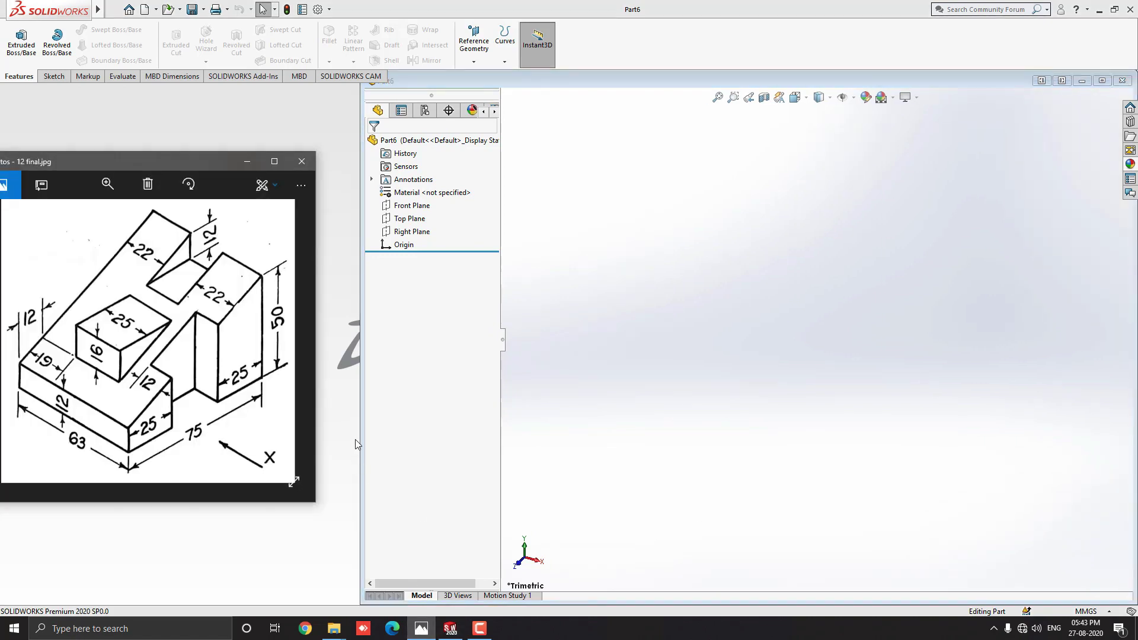
{"action": "left_click_drag", "start_coordinate": [360, 440], "coordinate": [314, 437]}
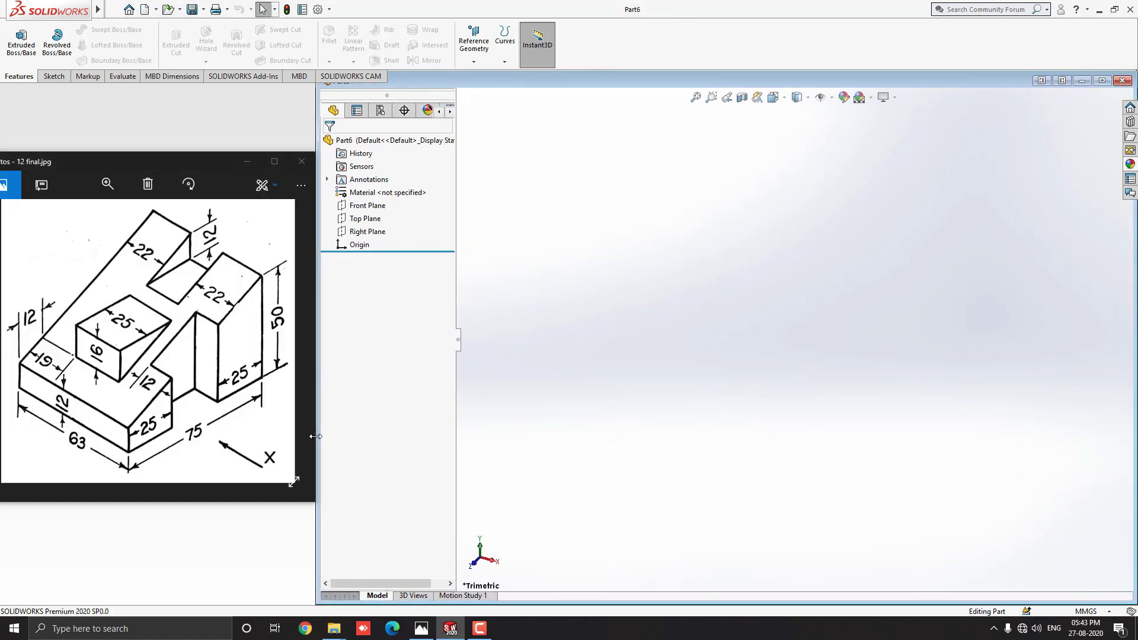
{"action": "left_click", "coordinate": [142, 498]}
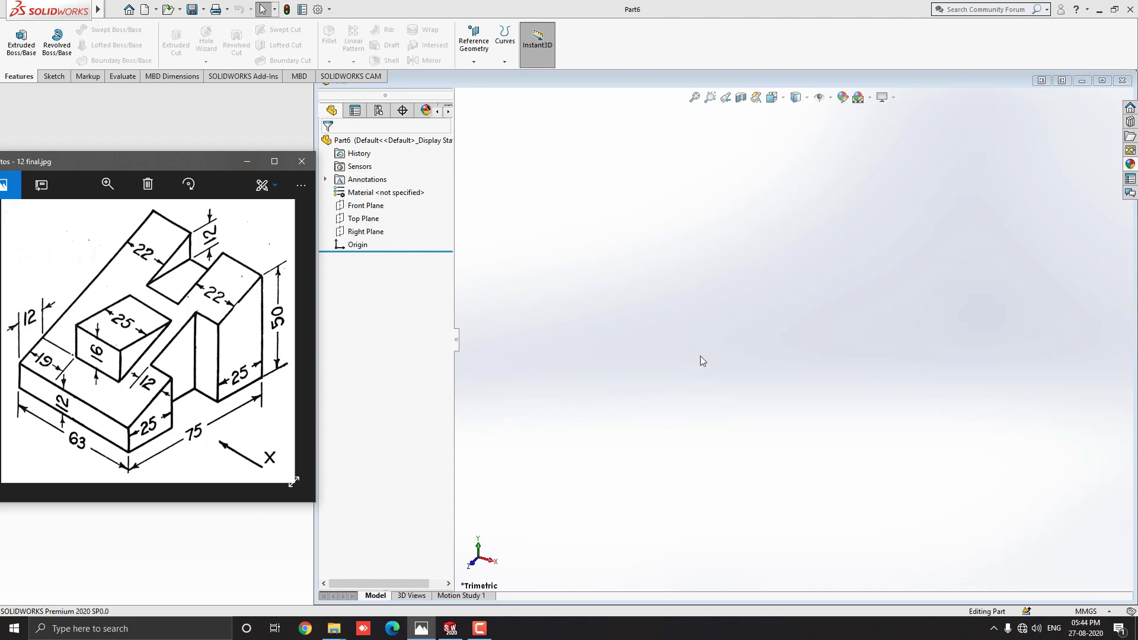
{"action": "left_click", "coordinate": [699, 319]}
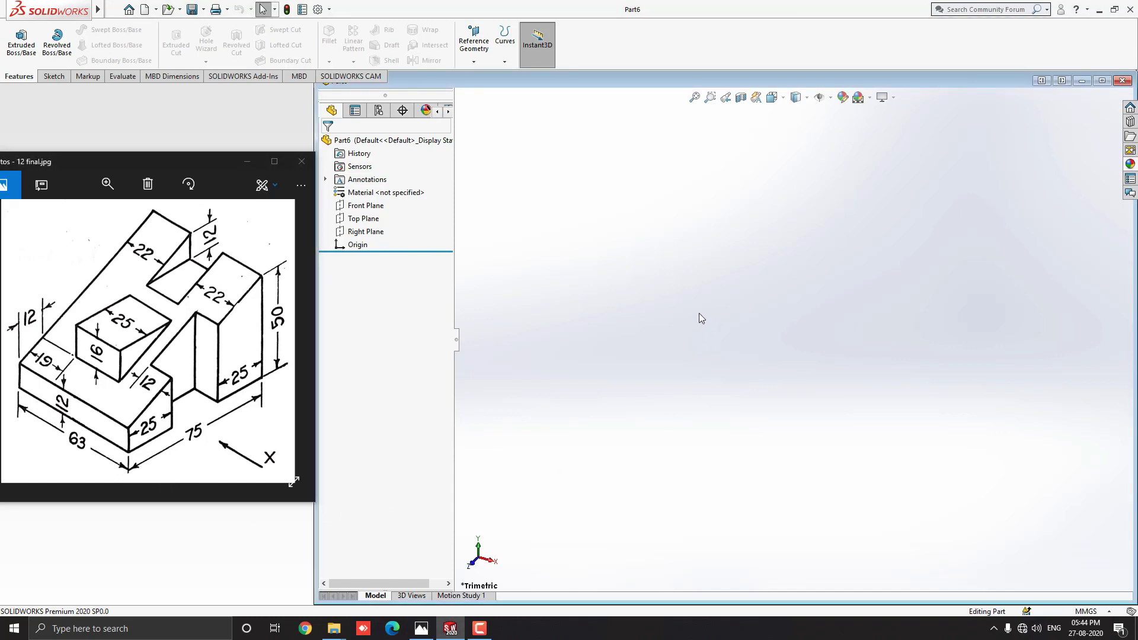
Start a sketch on the Right Plane and draw a 75 mm horizontal line from the origin
{"action": "left_click", "coordinate": [365, 231]}
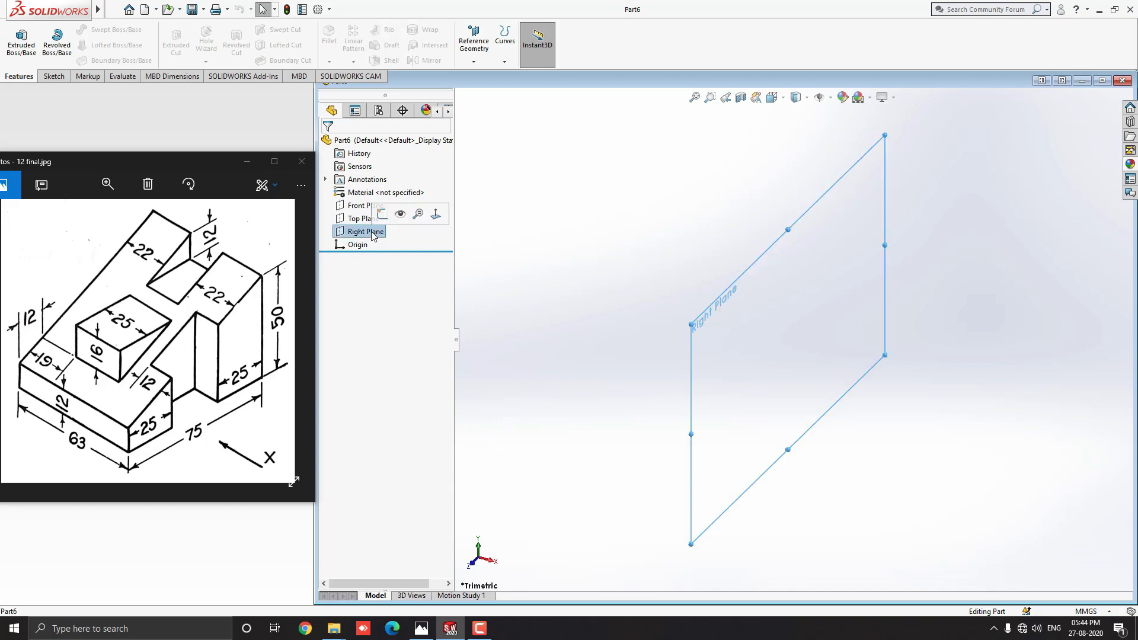
{"action": "left_click", "coordinate": [381, 216]}
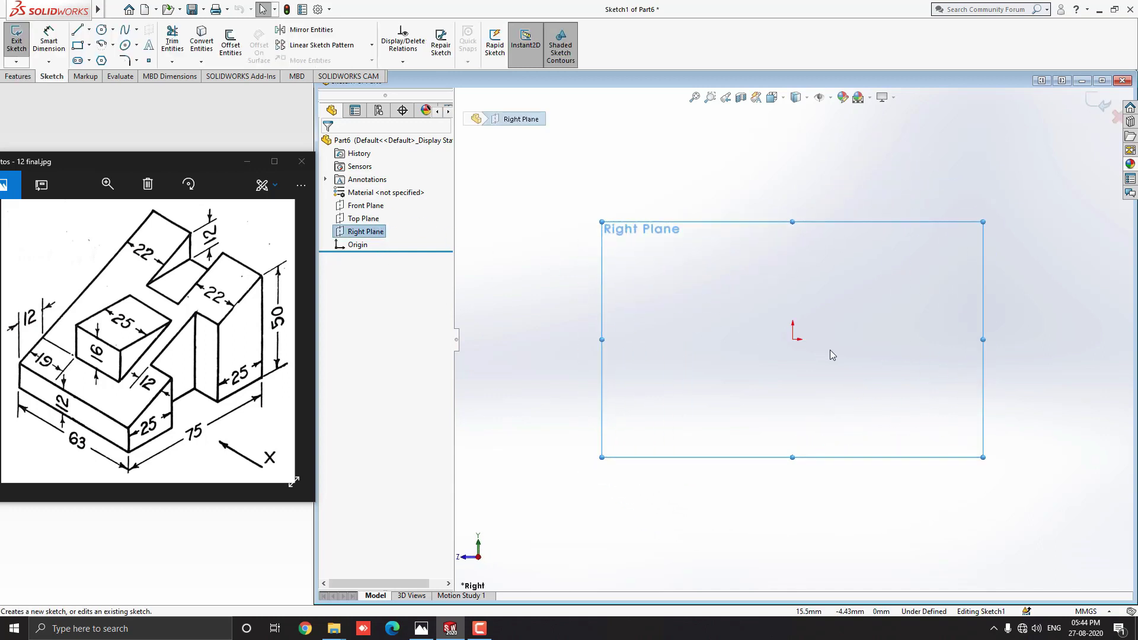
{"action": "scroll", "coordinate": [836, 287], "scroll_direction": "down", "scroll_amount": 3}
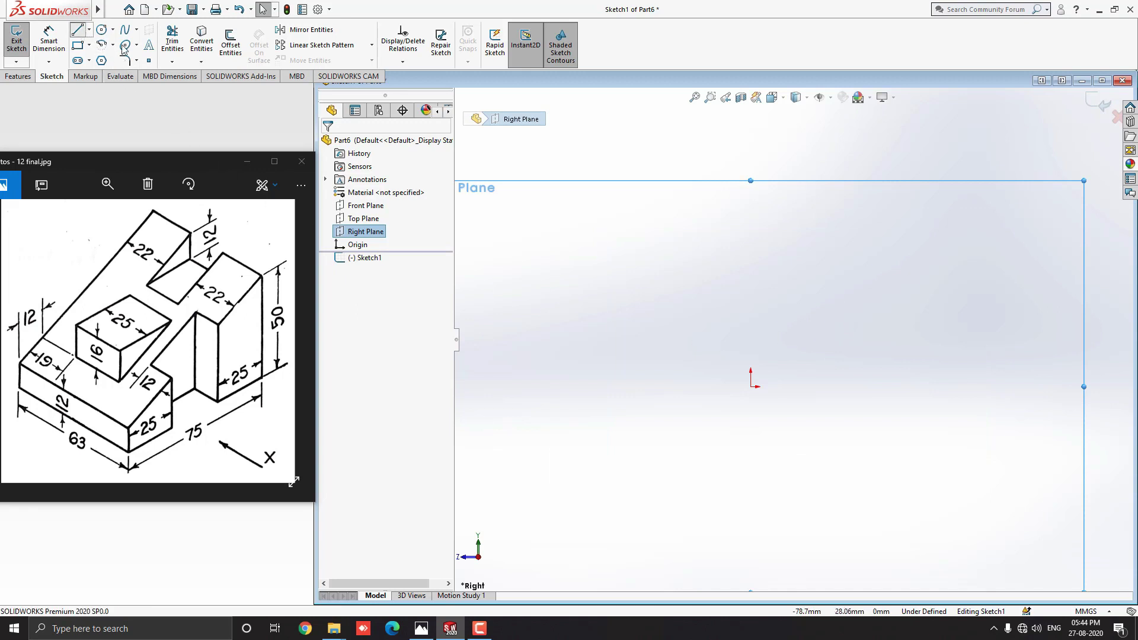
{"action": "left_click", "coordinate": [77, 30]}
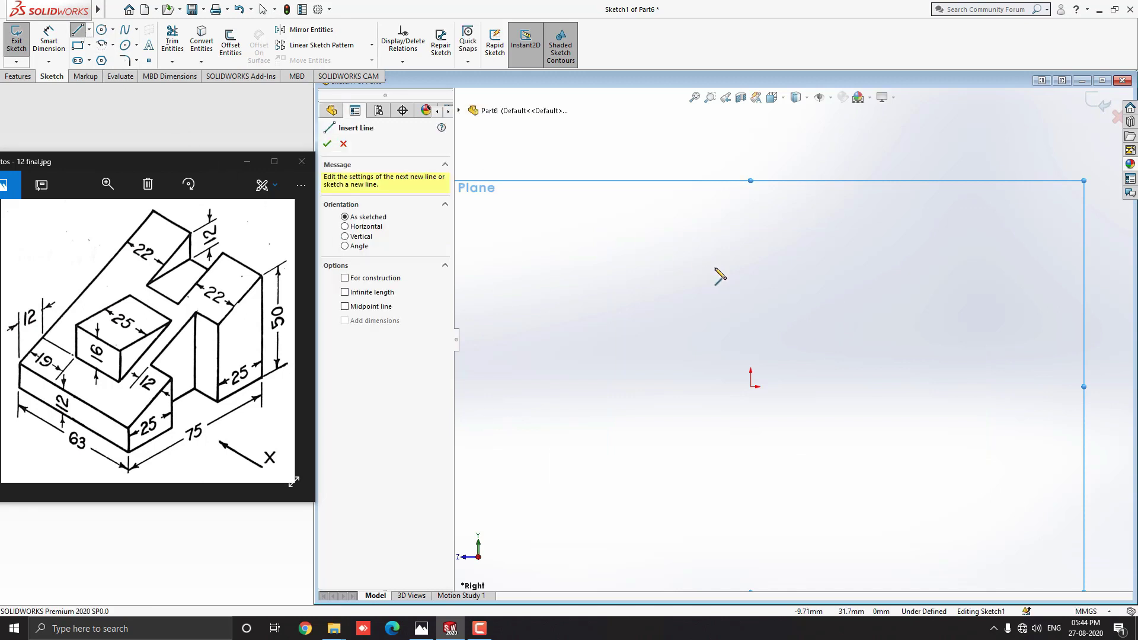
{"action": "left_click", "coordinate": [752, 386]}
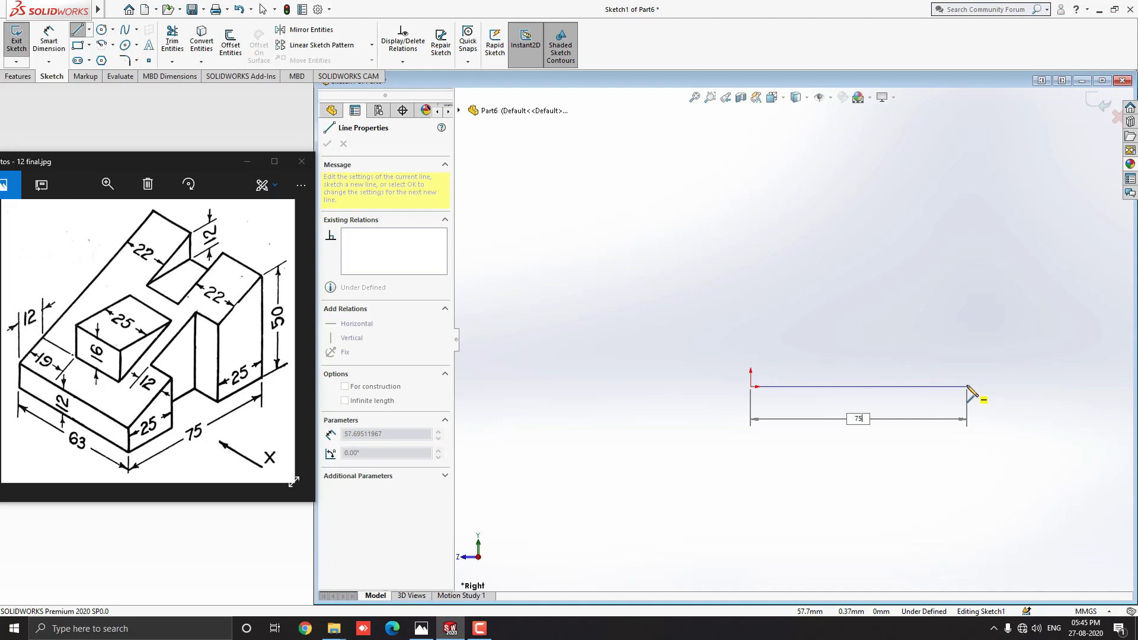
{"action": "type", "text": "75"}
{"action": "key", "text": "Return"}
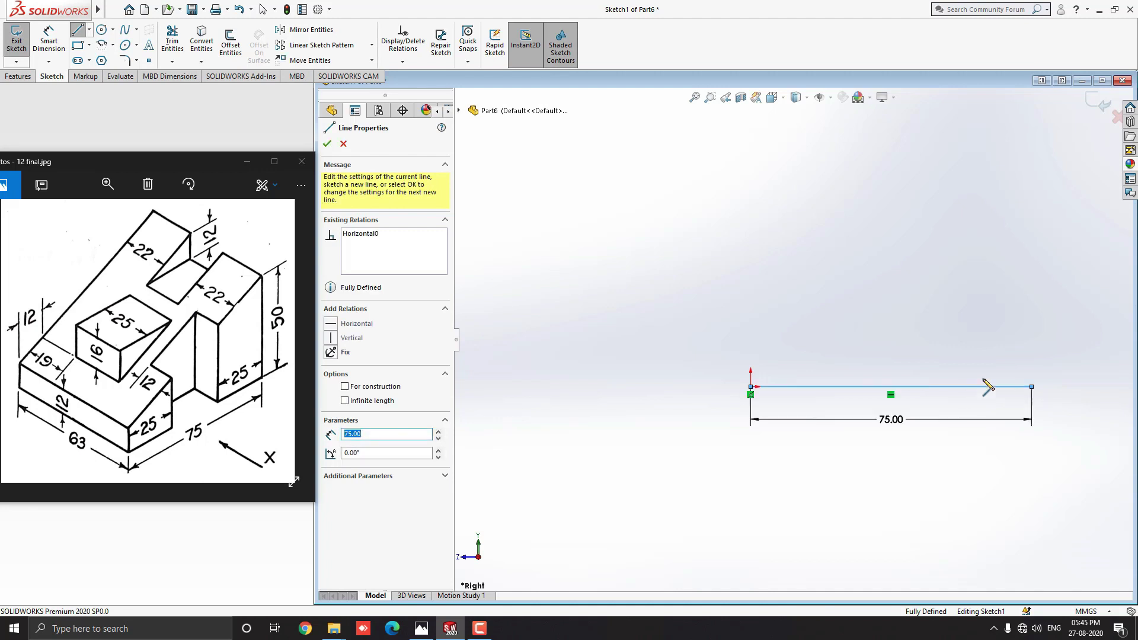
Close the profile with a 50 mm vertical line, a sloping line, and a short vertical edge about 11.4 mm high down to the origin
{"action": "scroll", "coordinate": [1082, 344], "scroll_direction": "down", "scroll_amount": 1}
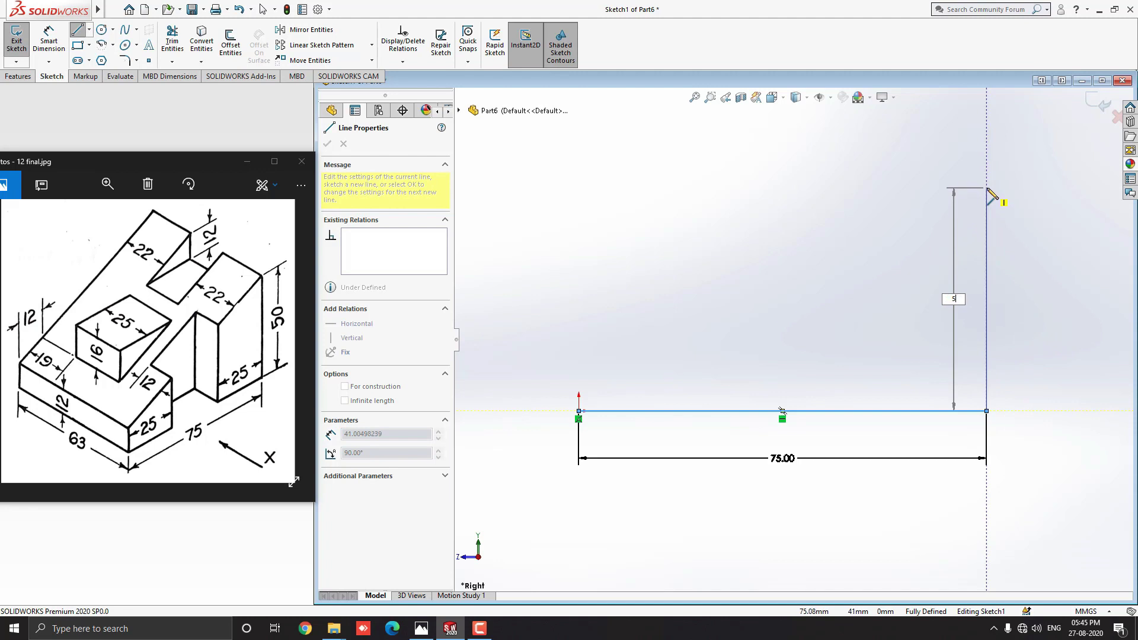
{"action": "key", "text": "Return"}
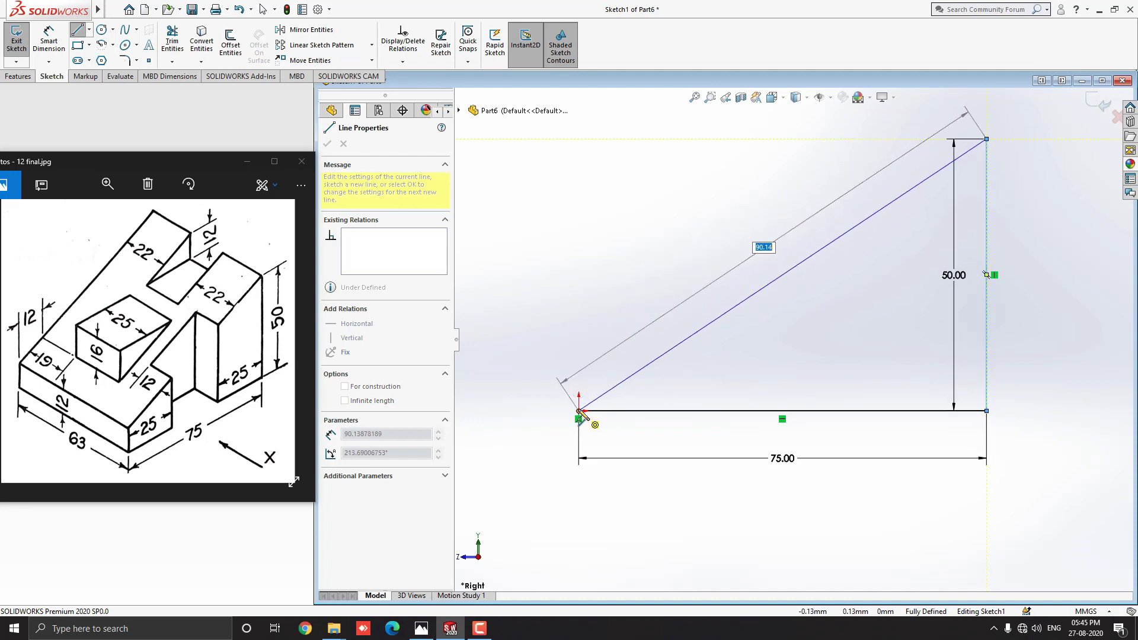
{"action": "left_click", "coordinate": [579, 349]}
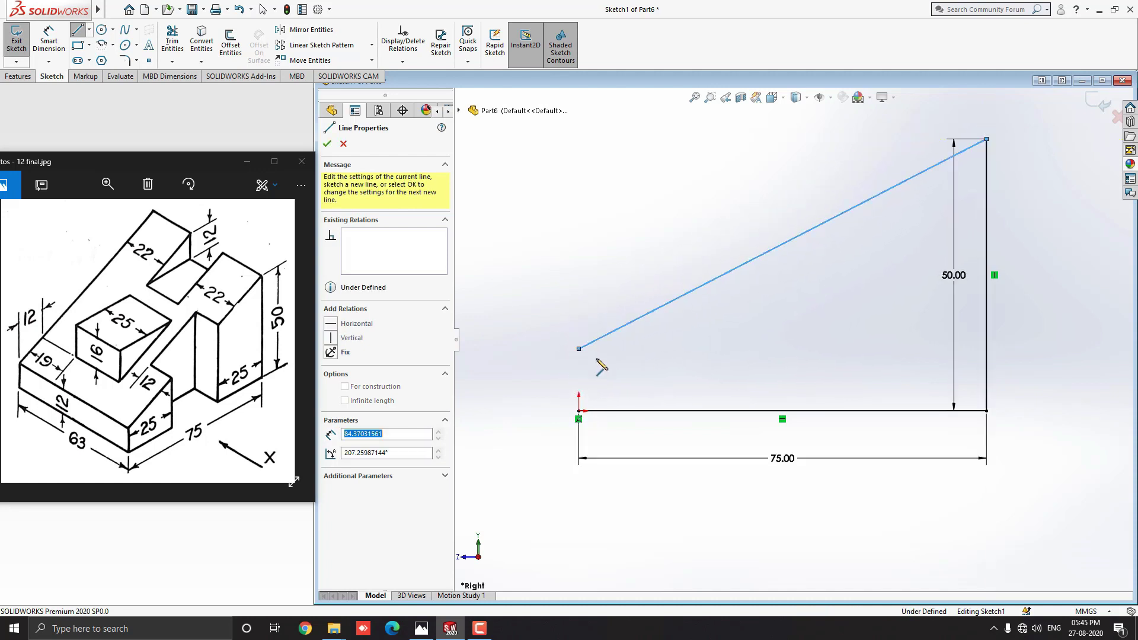
{"action": "left_click", "coordinate": [579, 411]}
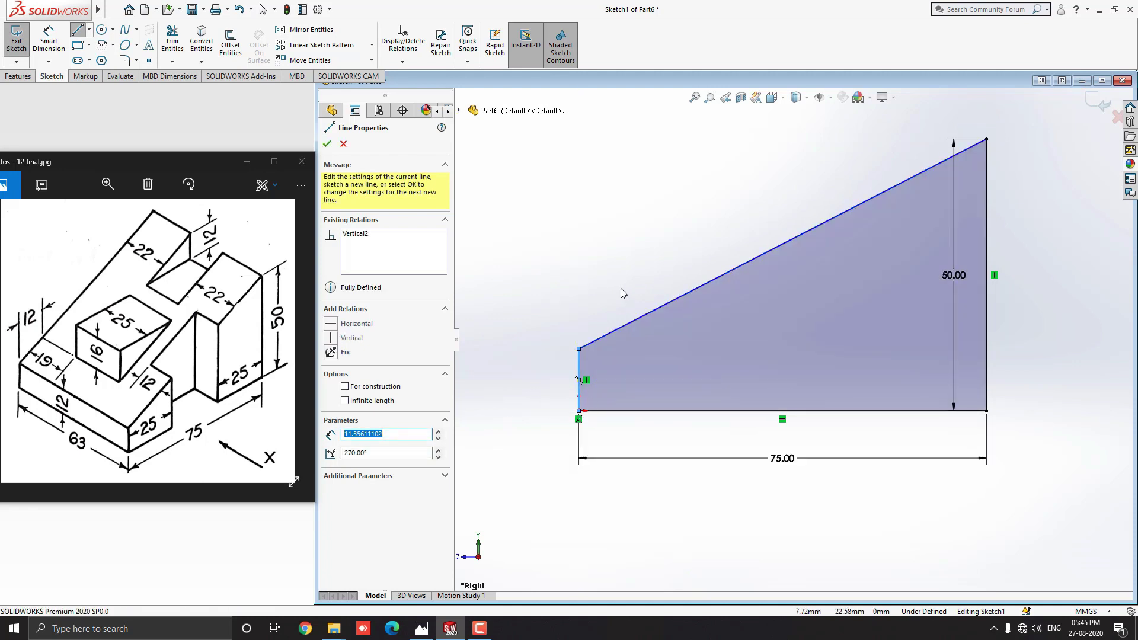
{"action": "key", "text": "Escape"}
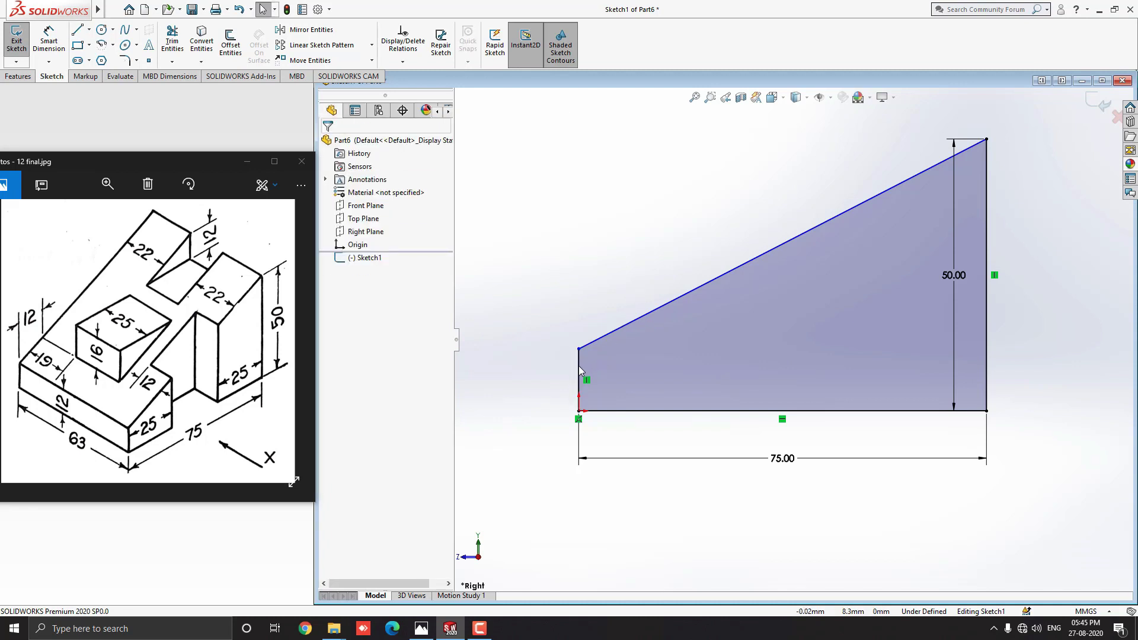
Dimension the short vertical edge at the origin as 12 mm and centre its dimension text along the edge
{"action": "left_click", "coordinate": [49, 42]}
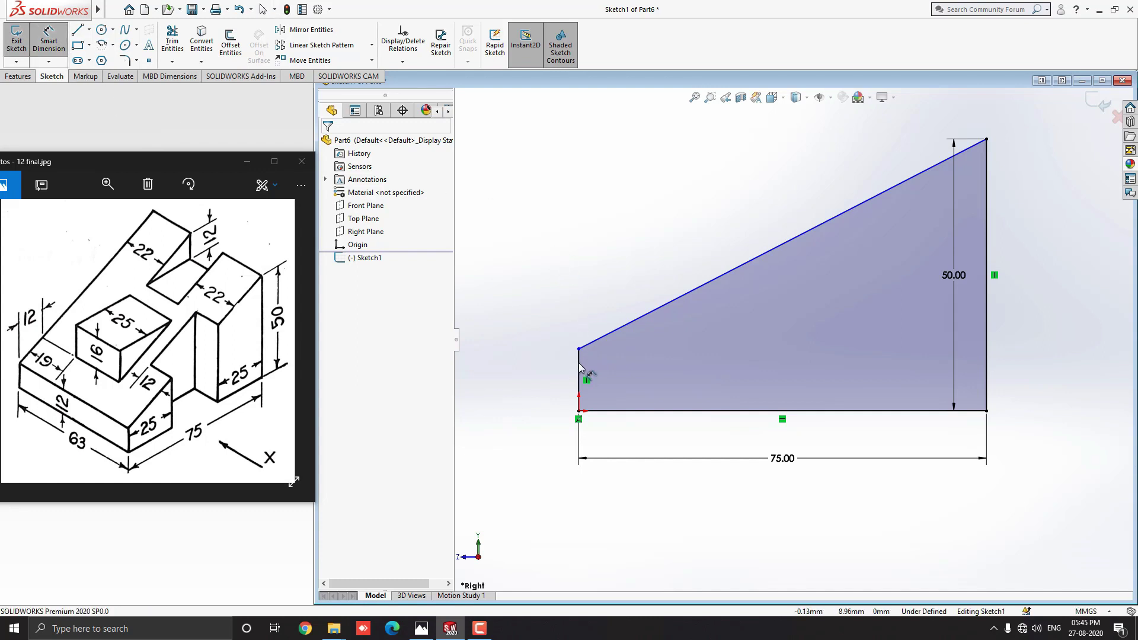
{"action": "left_click", "coordinate": [577, 367]}
{"action": "left_click", "coordinate": [531, 370]}
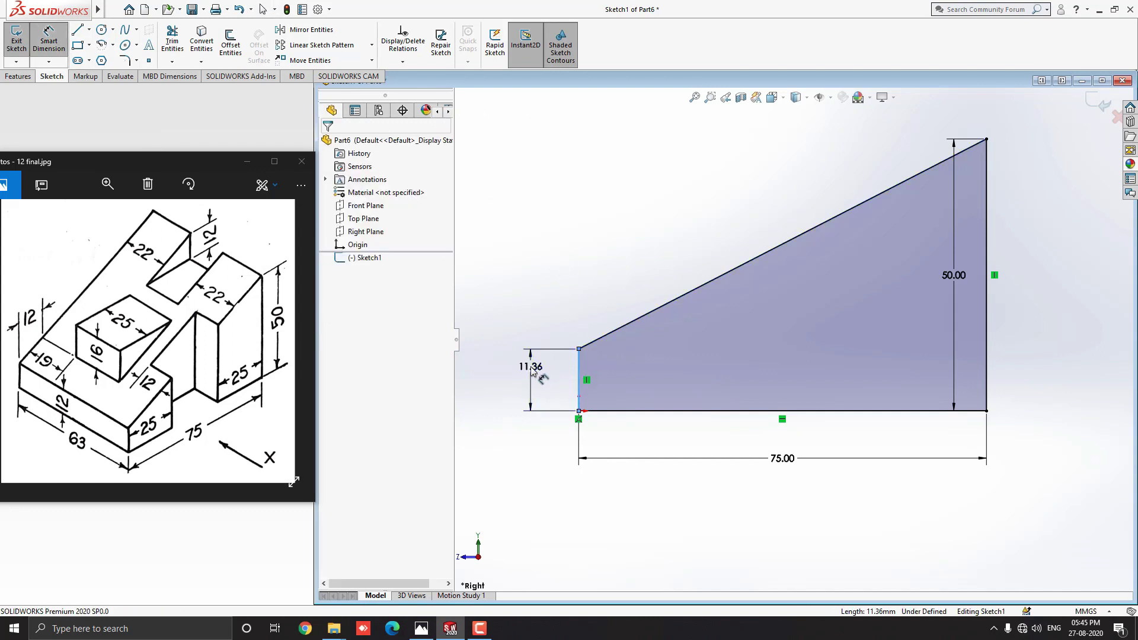
{"action": "type", "text": "12"}
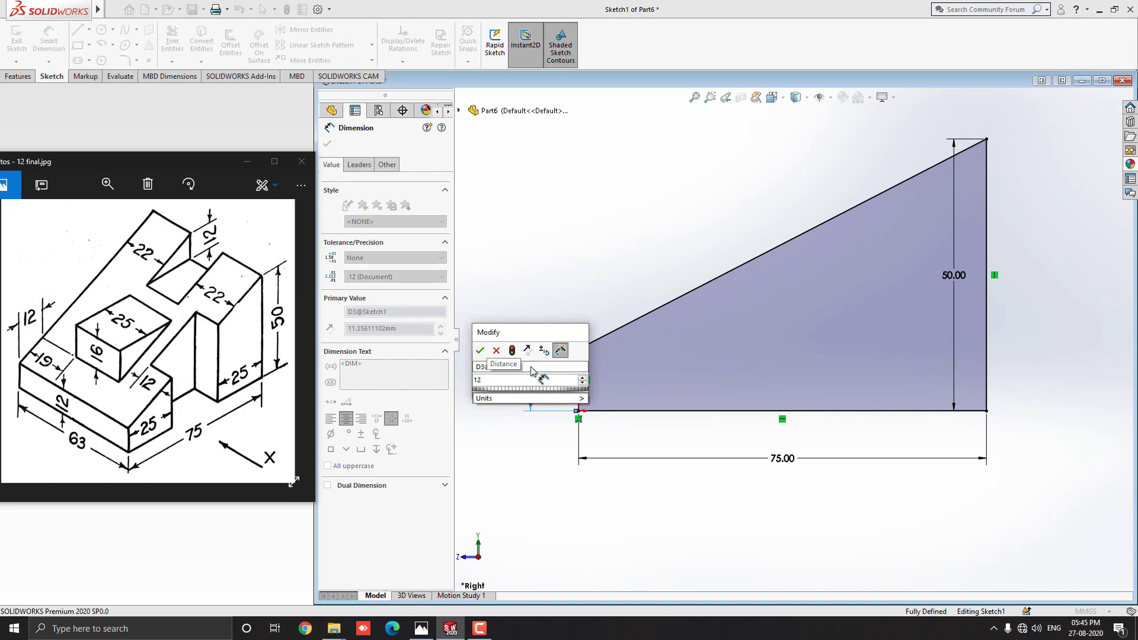
{"action": "key", "text": "Return"}
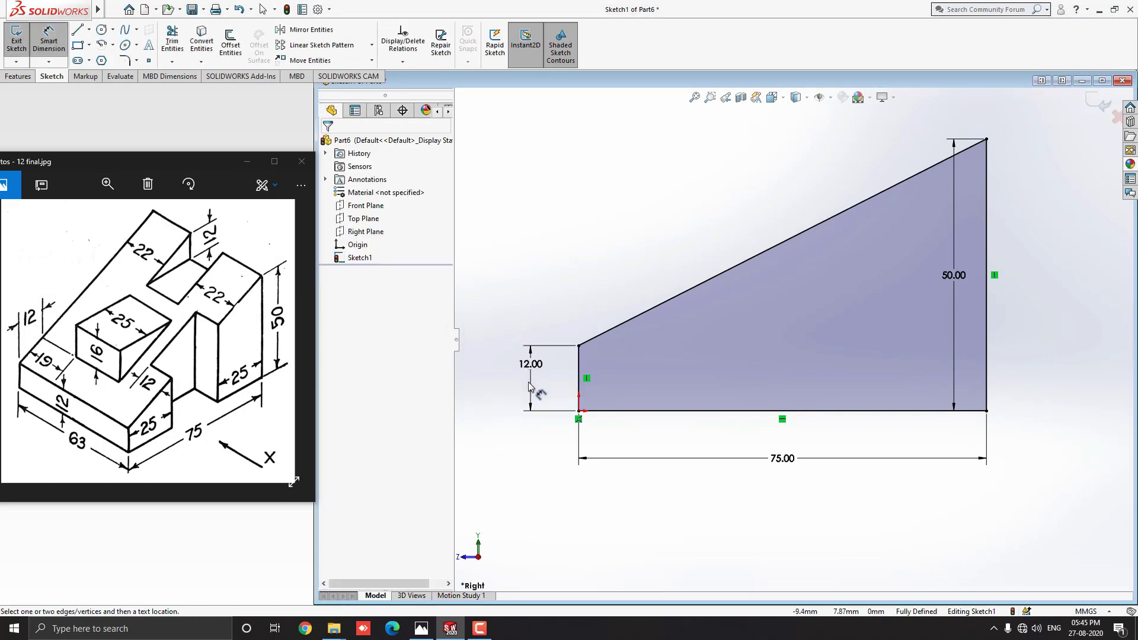
{"action": "left_click_drag", "start_coordinate": [531, 364], "coordinate": [531, 378]}
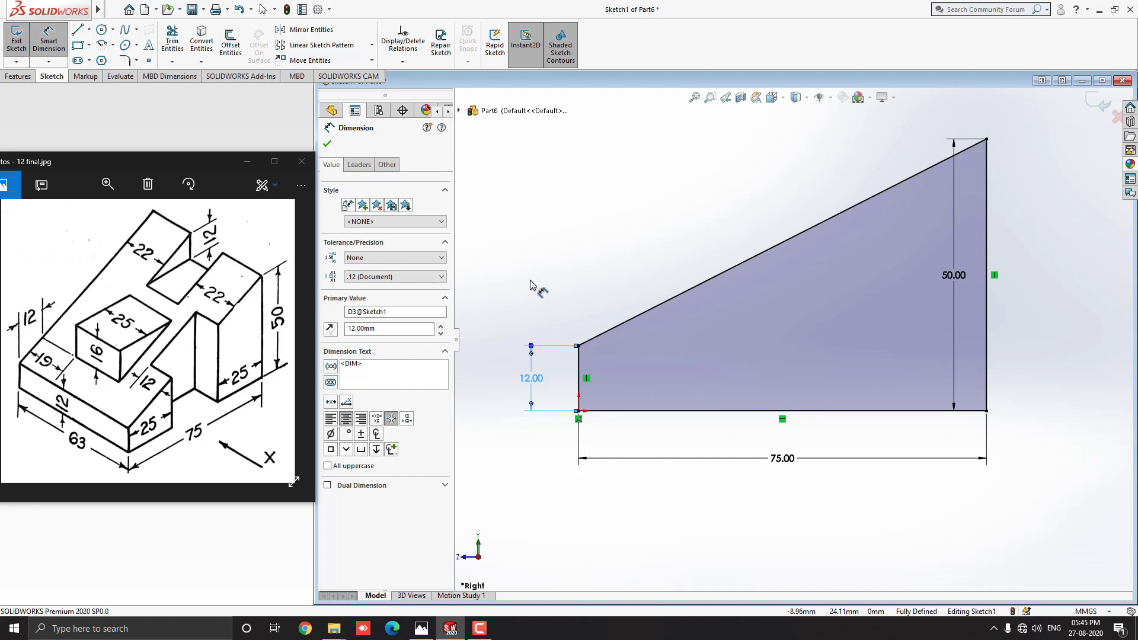
{"action": "key", "text": "Escape"}
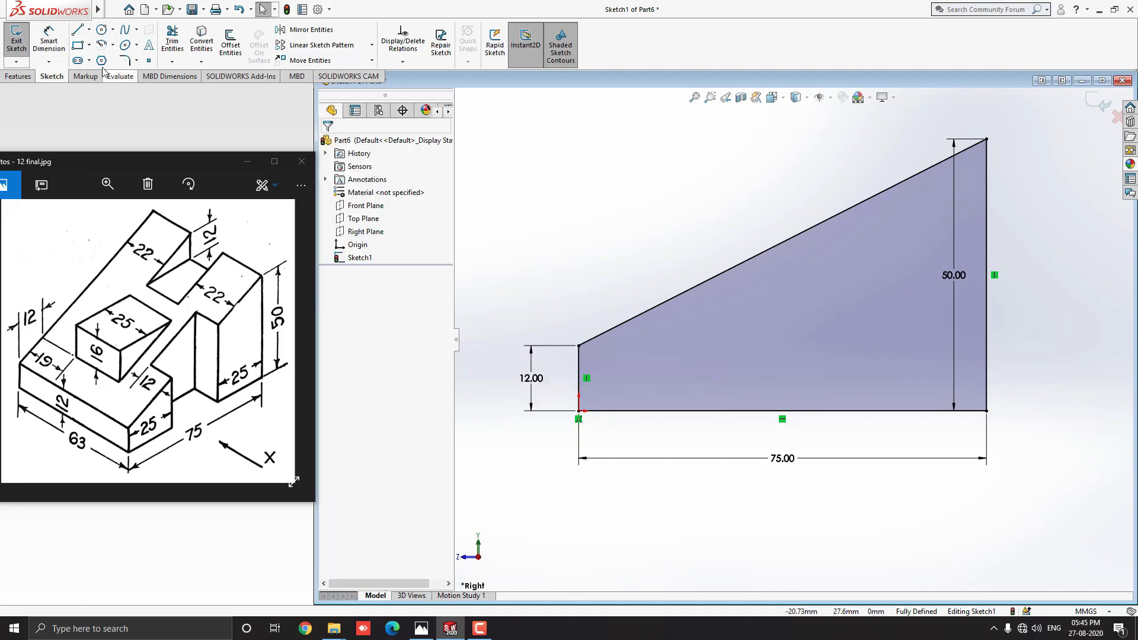
Sketch a vertical line about 17.4 mm high up from the sloping edge and a horizontal line from its top end back to the slope
{"action": "left_click", "coordinate": [77, 31]}
{"action": "scroll", "coordinate": [732, 180], "scroll_direction": "down", "scroll_amount": 1}
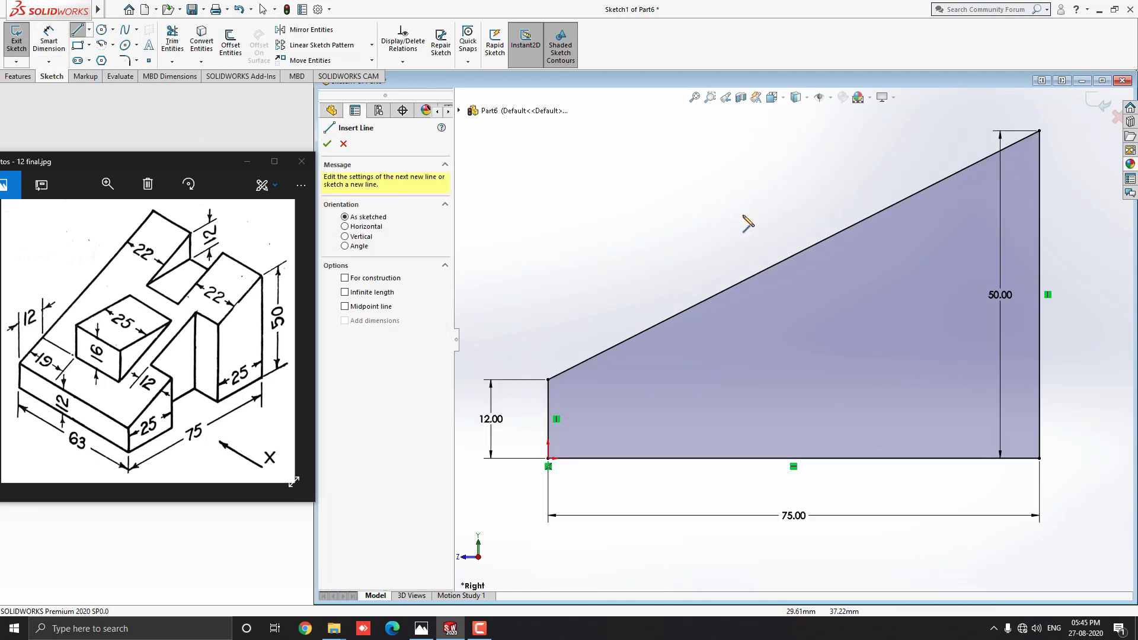
{"action": "left_click_drag", "start_coordinate": [654, 326], "coordinate": [655, 213]}
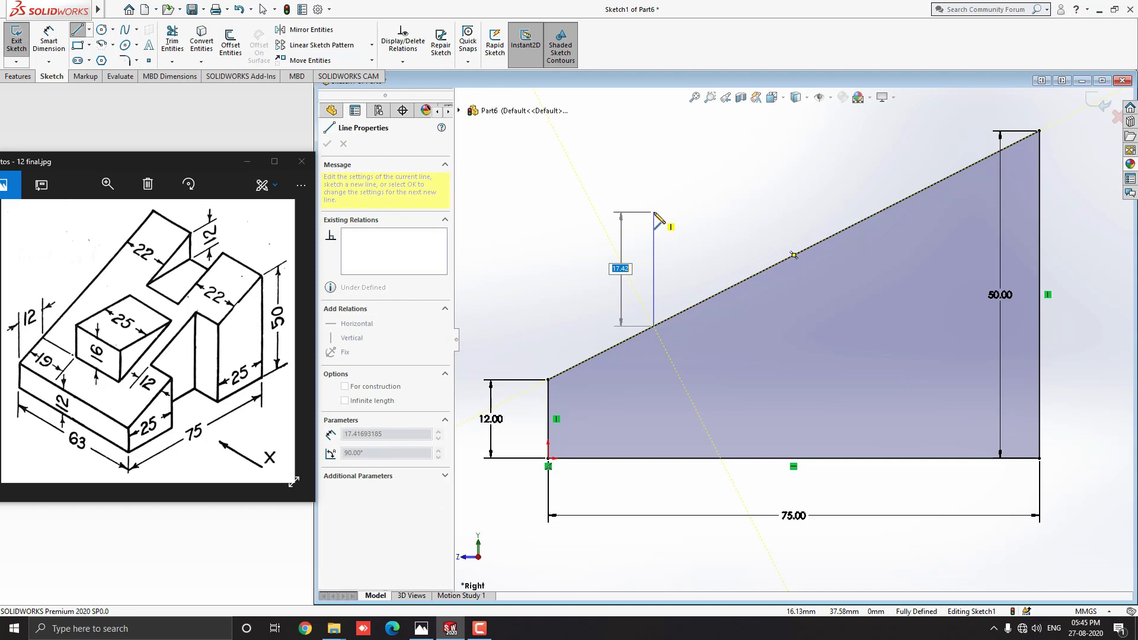
{"action": "left_click", "coordinate": [655, 212]}
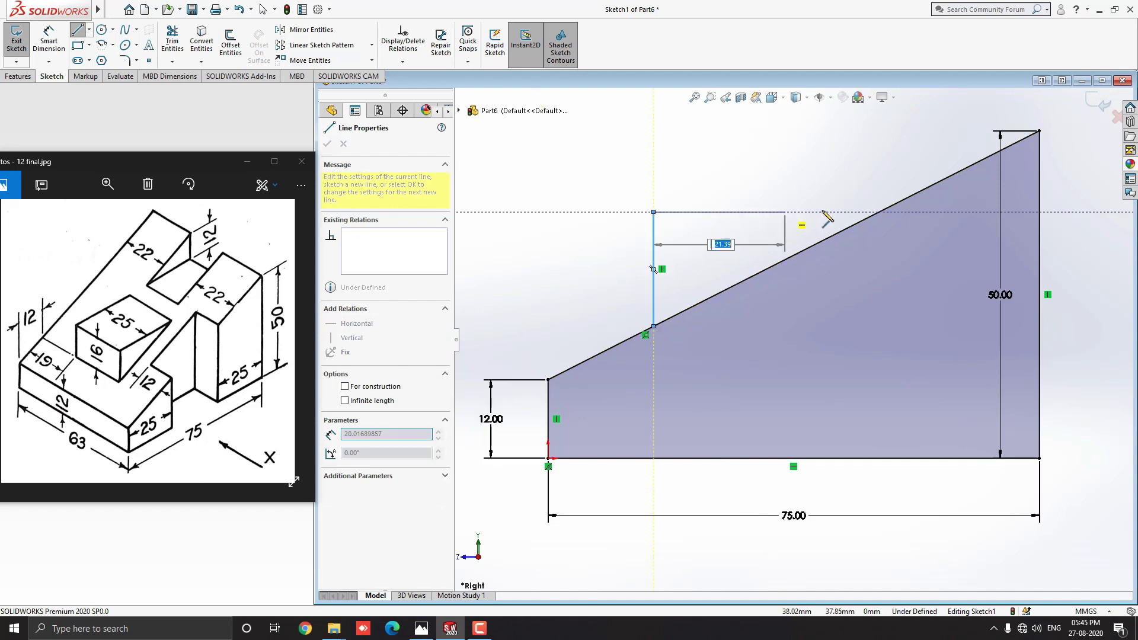
{"action": "left_click", "coordinate": [880, 211]}
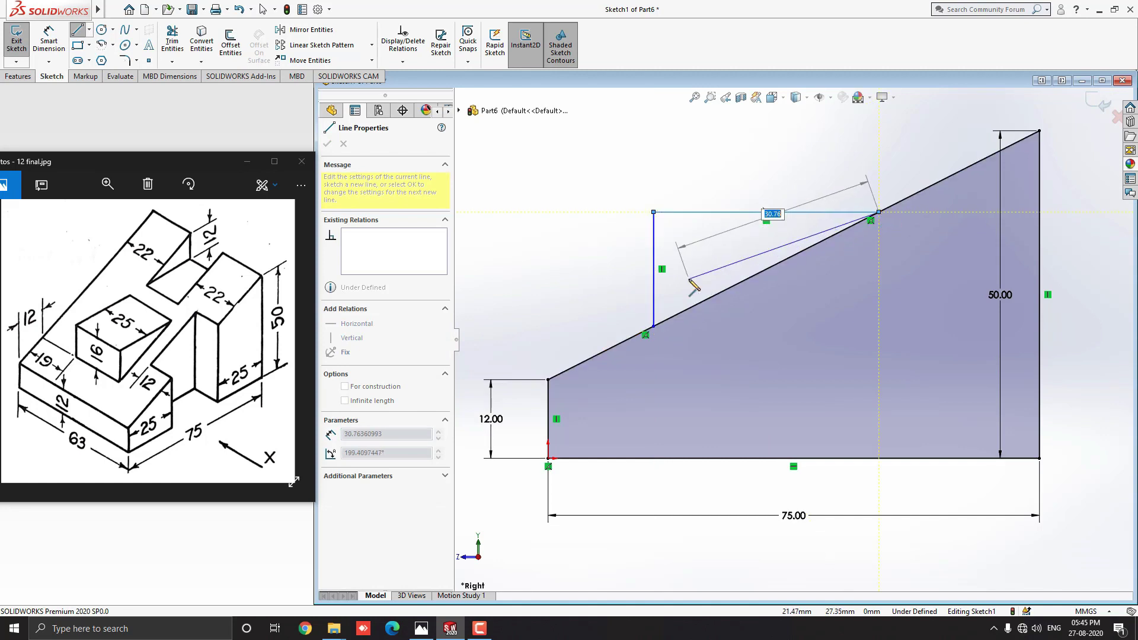
{"action": "key", "text": "Escape"}
{"action": "key", "text": "Escape"}
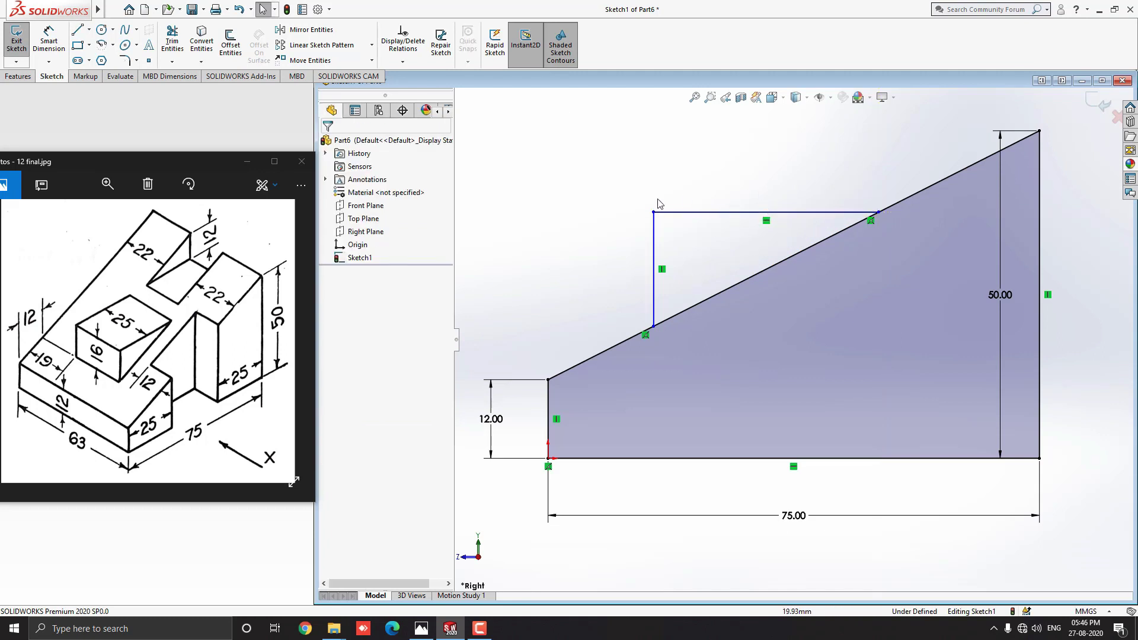
Dimension the vertical line rising from the sloping edge as 16 mm
{"action": "left_click", "coordinate": [49, 40]}
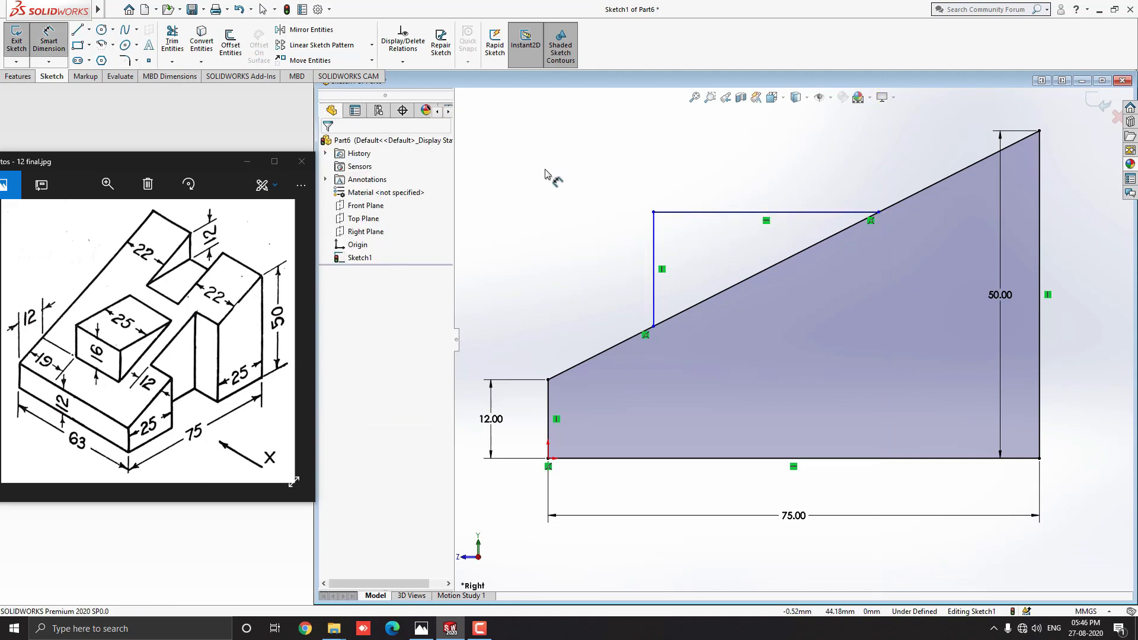
{"action": "left_click", "coordinate": [654, 286]}
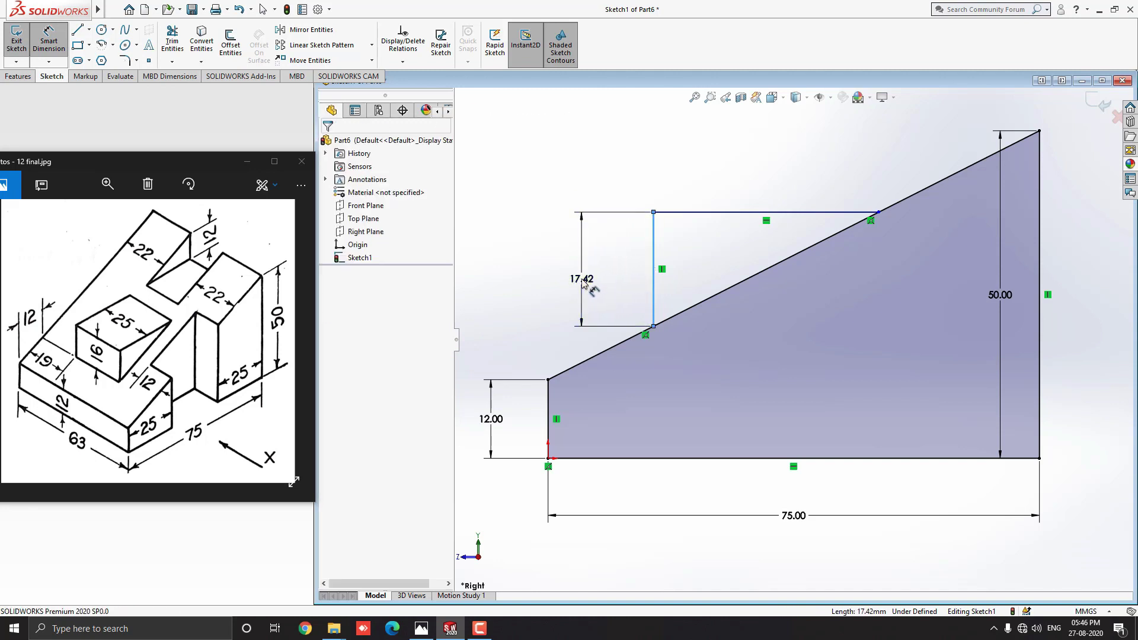
{"action": "left_click", "coordinate": [582, 284]}
{"action": "type", "text": "16"}
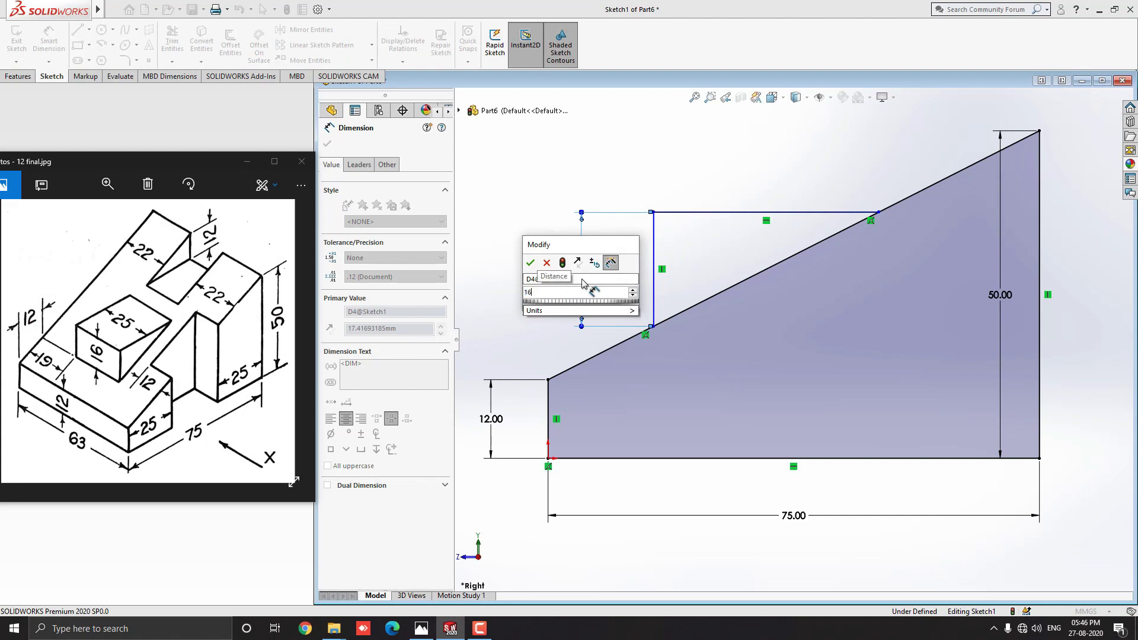
{"action": "key", "text": "Return"}
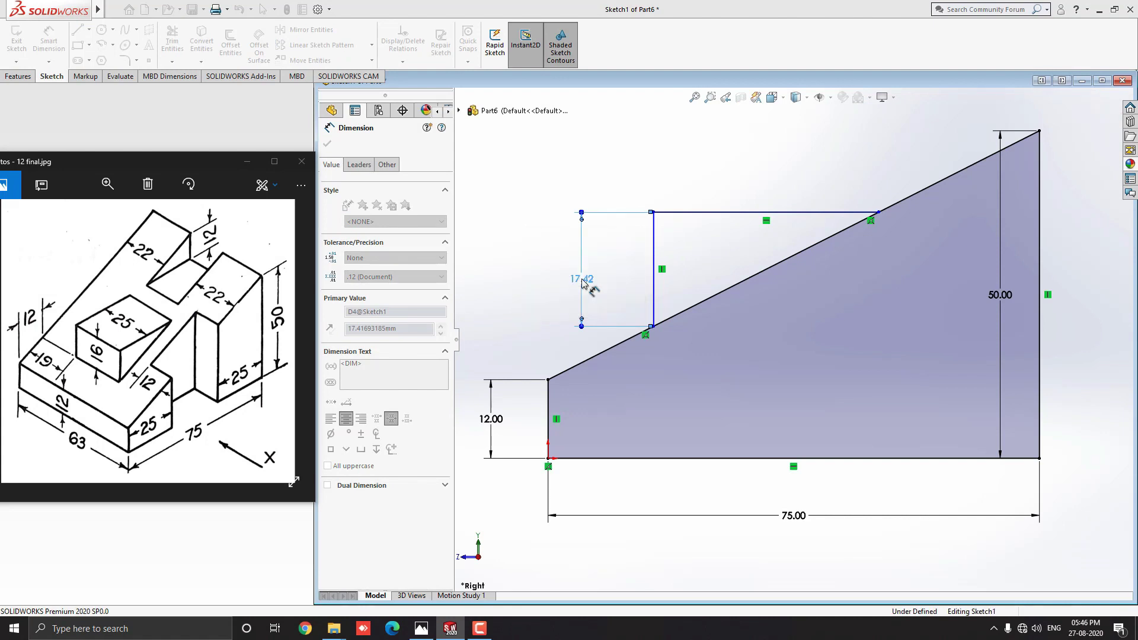
{"action": "key", "text": "Escape"}
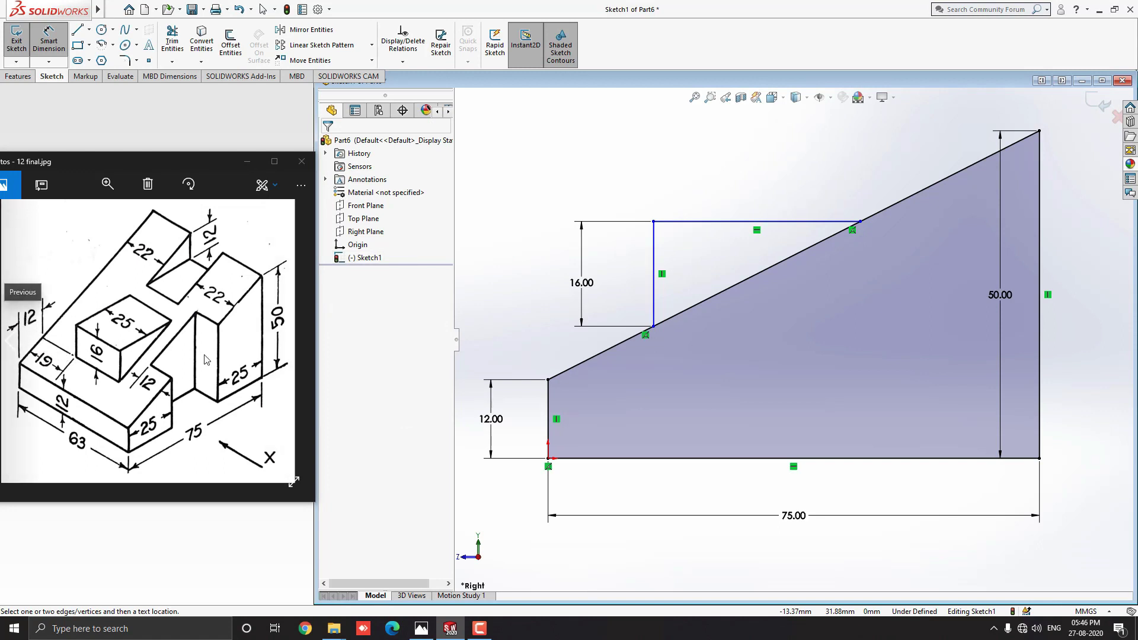
Dimension the horizontal distance from the lower end of the slope to the raised block's vertical line as 12 mm
{"action": "left_click", "coordinate": [549, 381]}
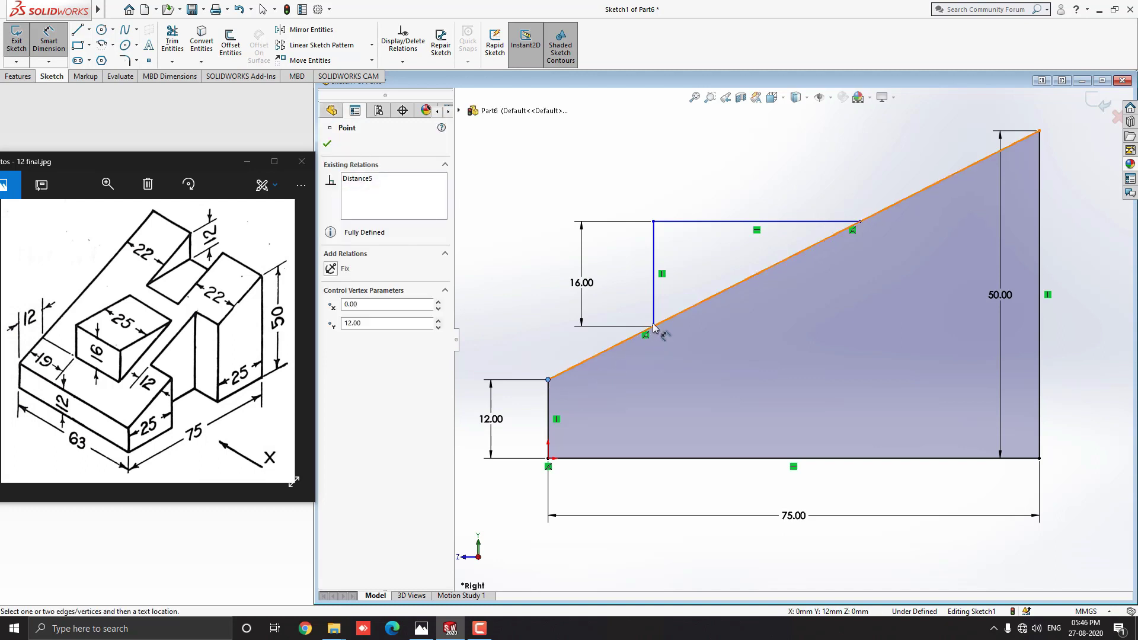
{"action": "left_click", "coordinate": [654, 300]}
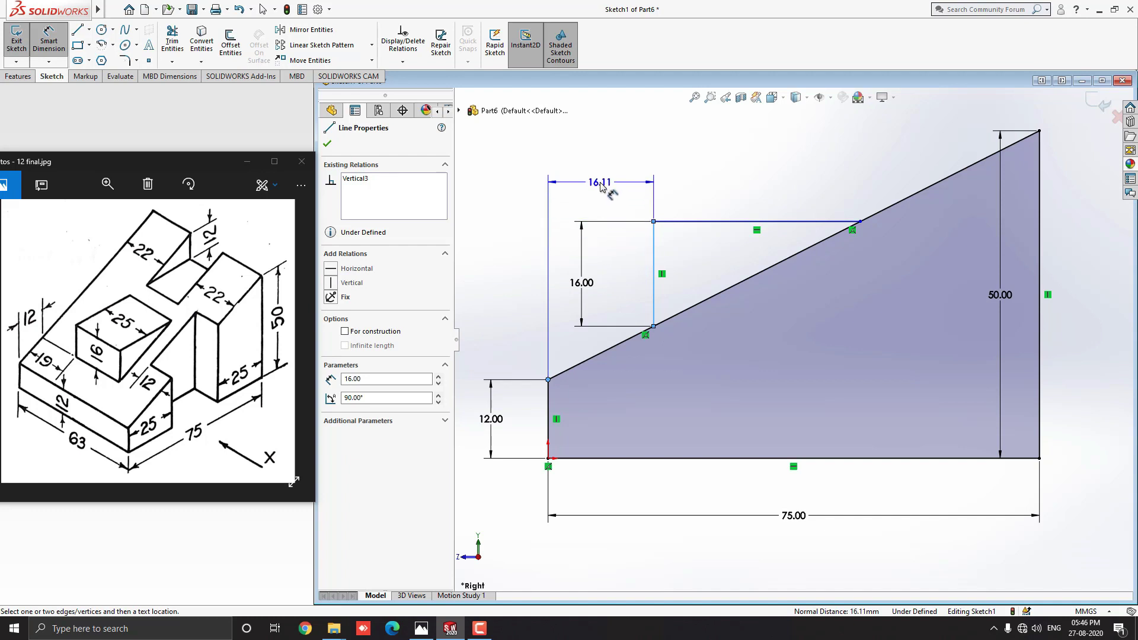
{"action": "left_click", "coordinate": [601, 185]}
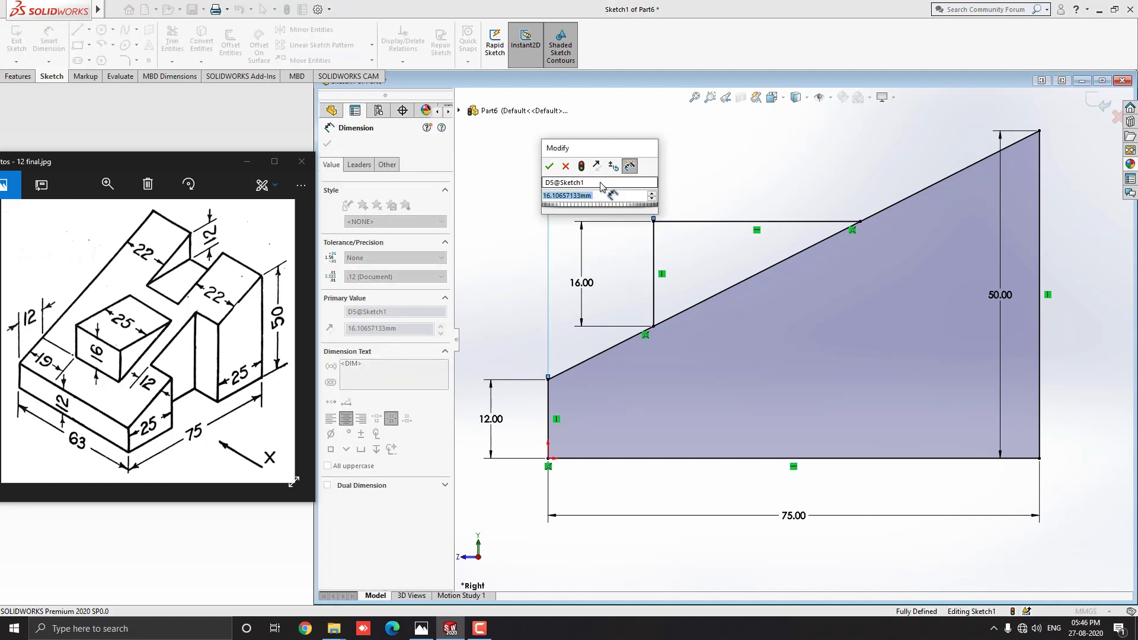
{"action": "type", "text": "12.00mm"}
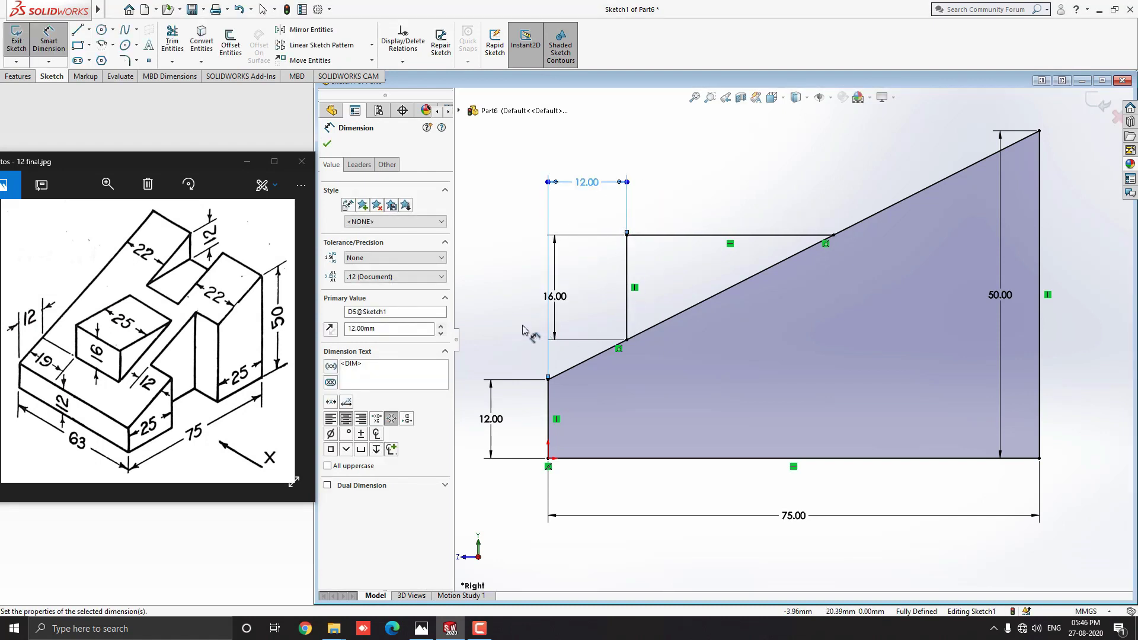
{"action": "left_click", "coordinate": [496, 319]}
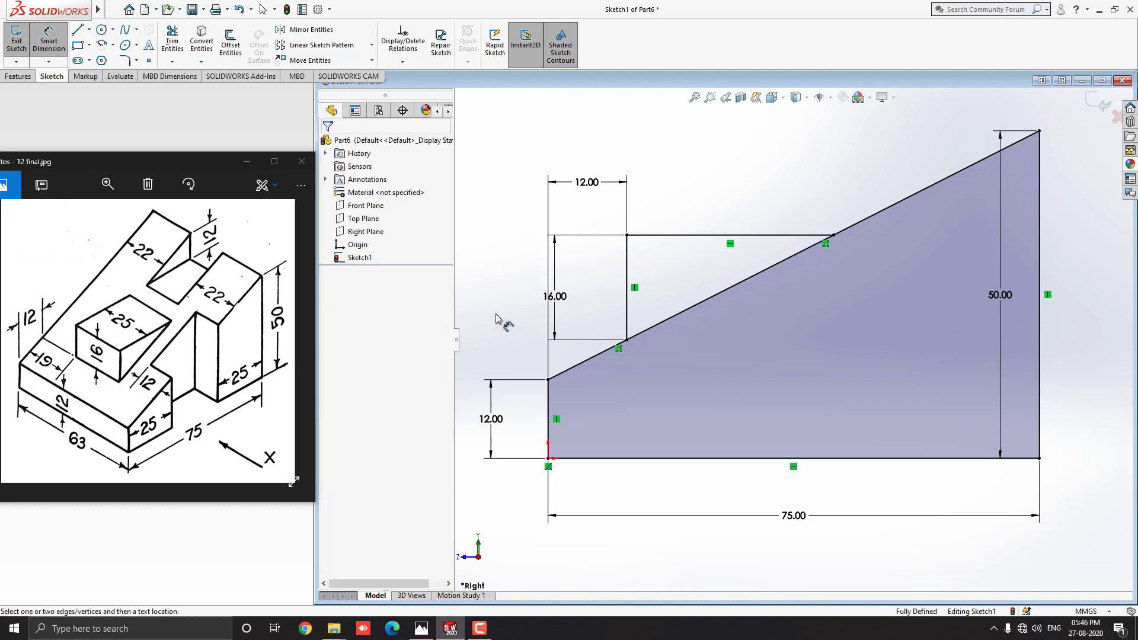
{"action": "key", "text": "Escape"}
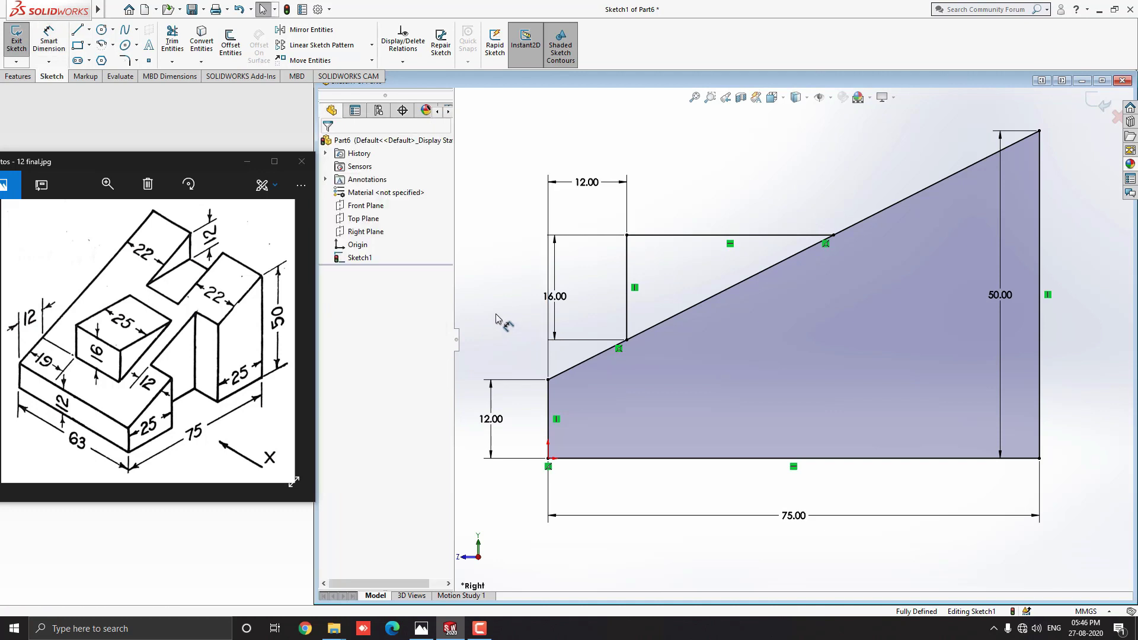
Start a boss extrude from the finished side profile sketch
{"action": "left_click", "coordinate": [18, 78]}
{"action": "left_click", "coordinate": [22, 42]}
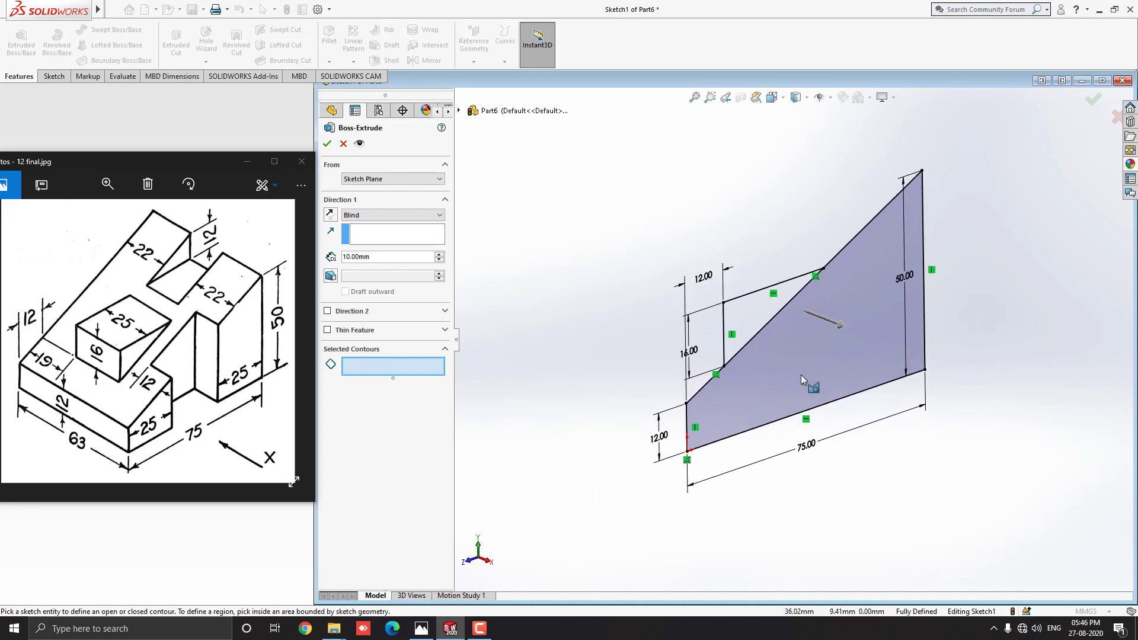
{"action": "left_click", "coordinate": [802, 350]}
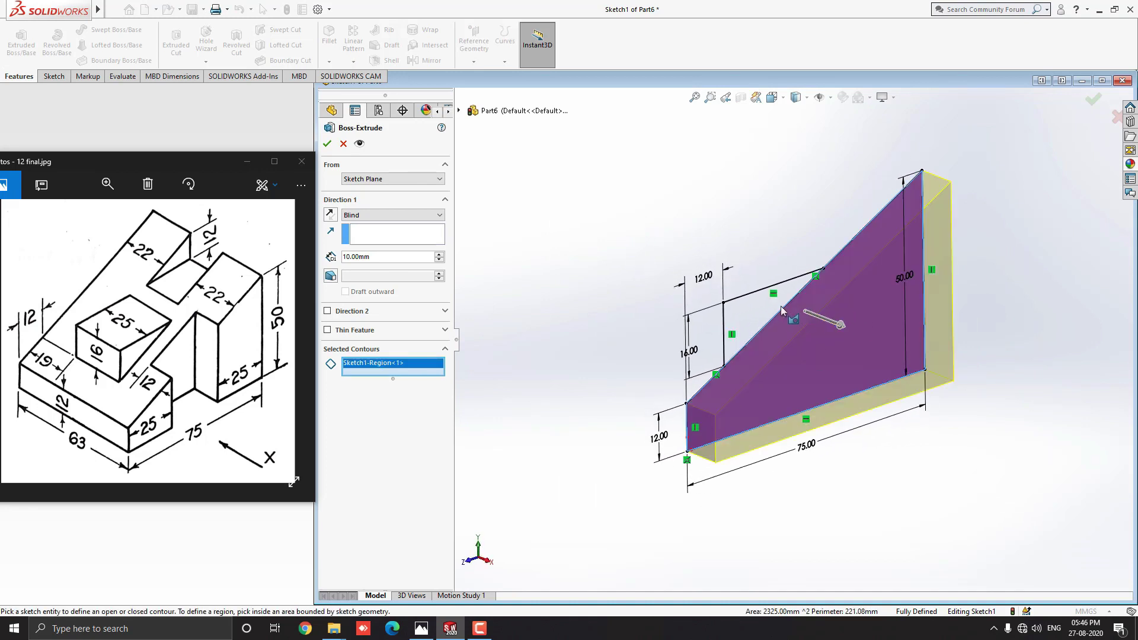
{"action": "left_click", "coordinate": [748, 306]}
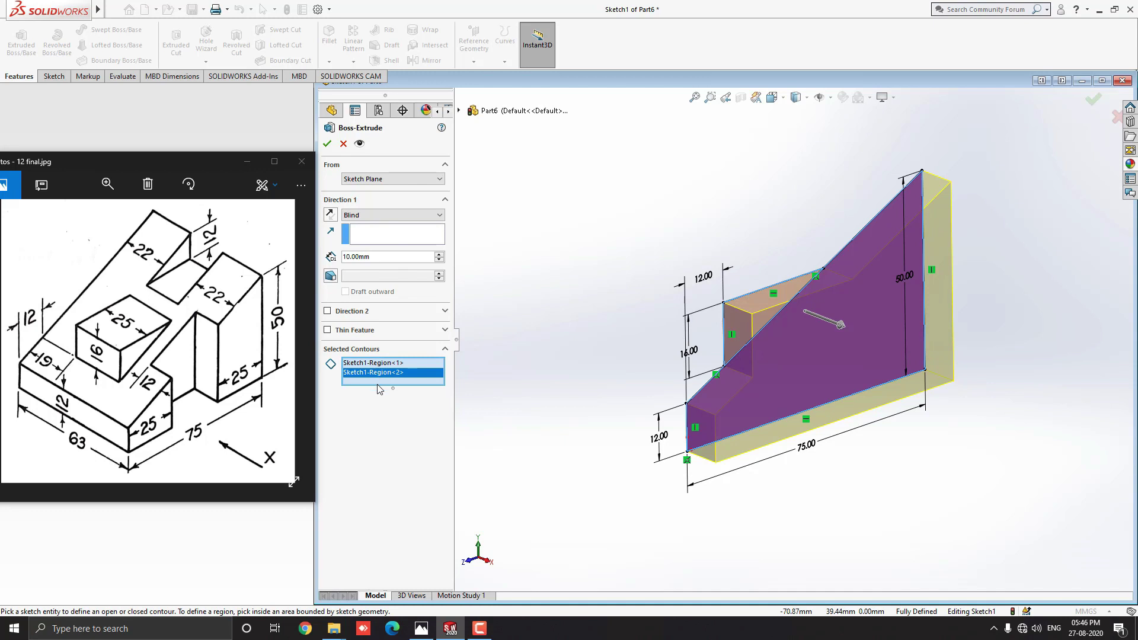
{"action": "left_click", "coordinate": [374, 363]}
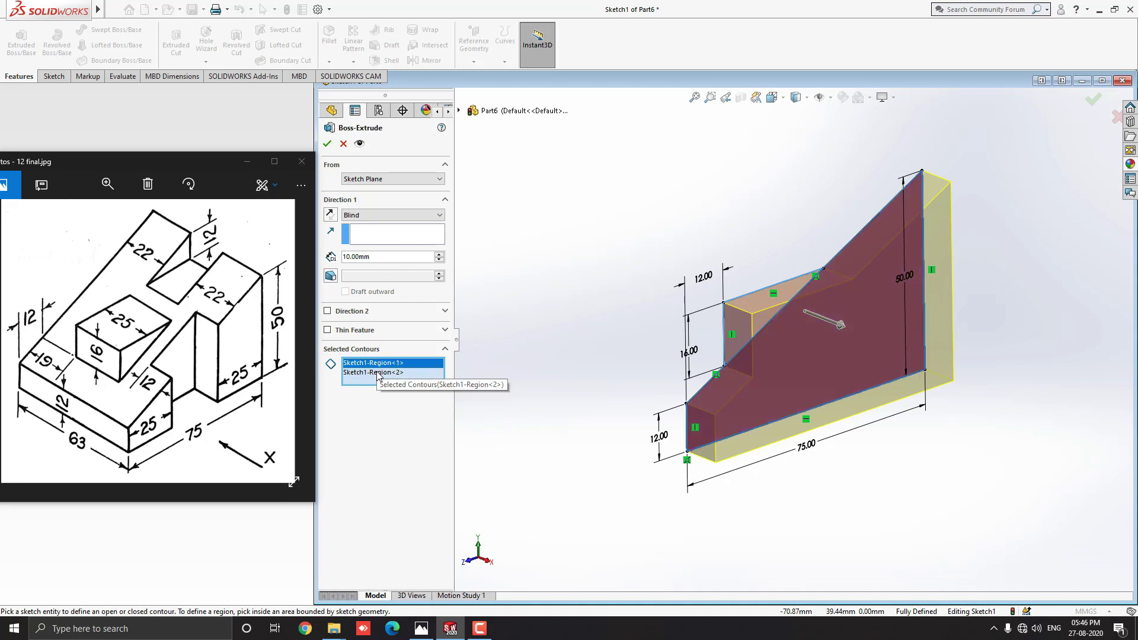
{"action": "left_click", "coordinate": [379, 373]}
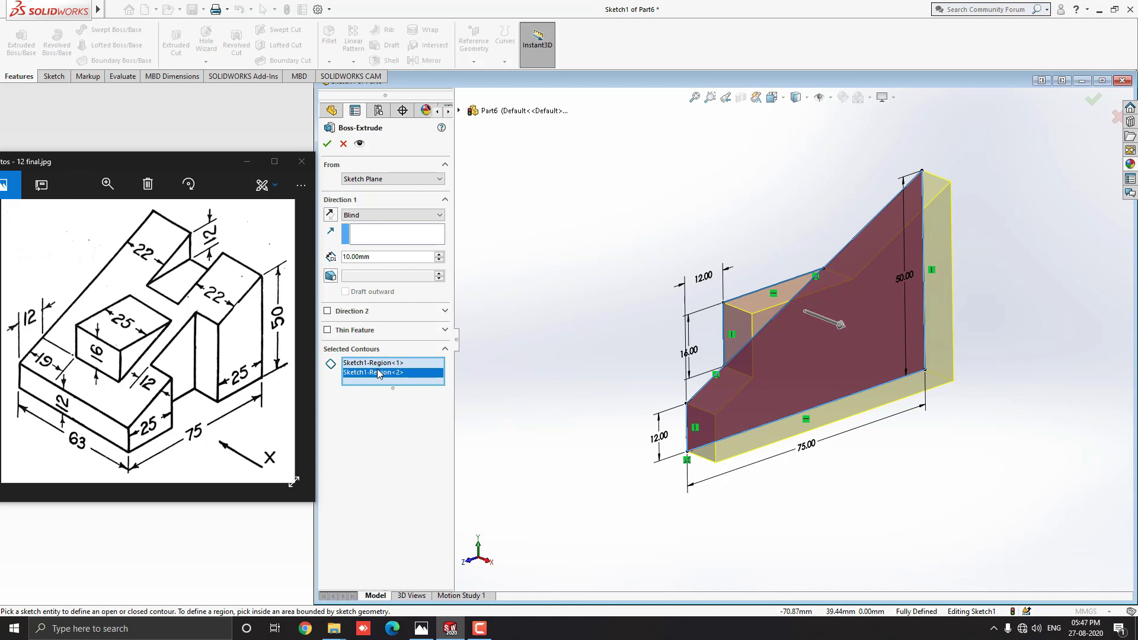
{"action": "right_click", "coordinate": [379, 372]}
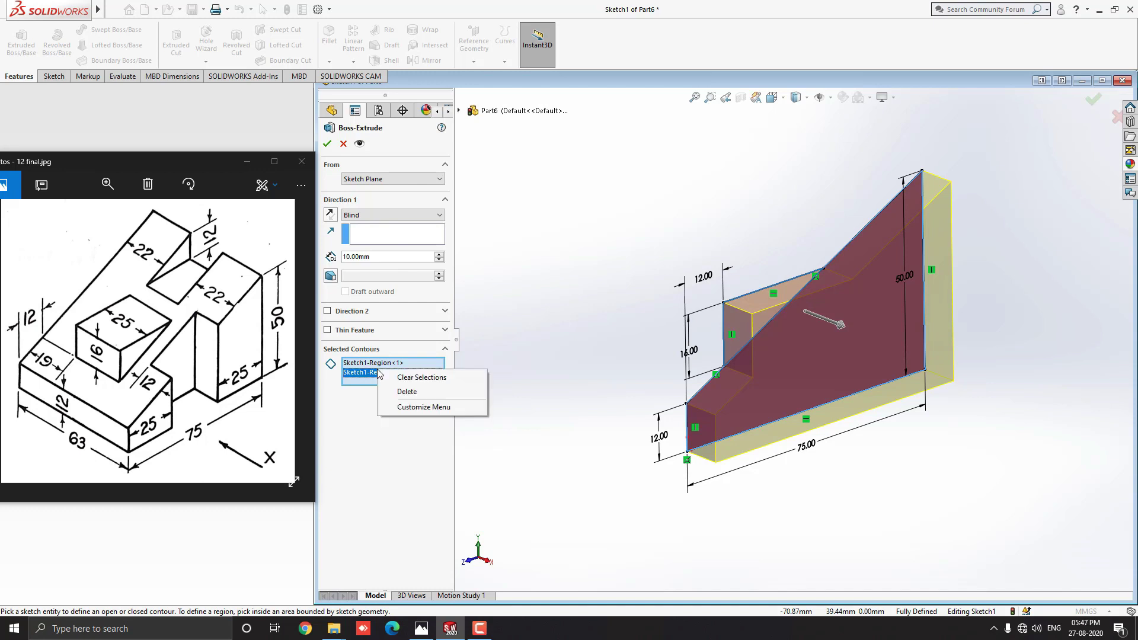
{"action": "left_click", "coordinate": [408, 379]}
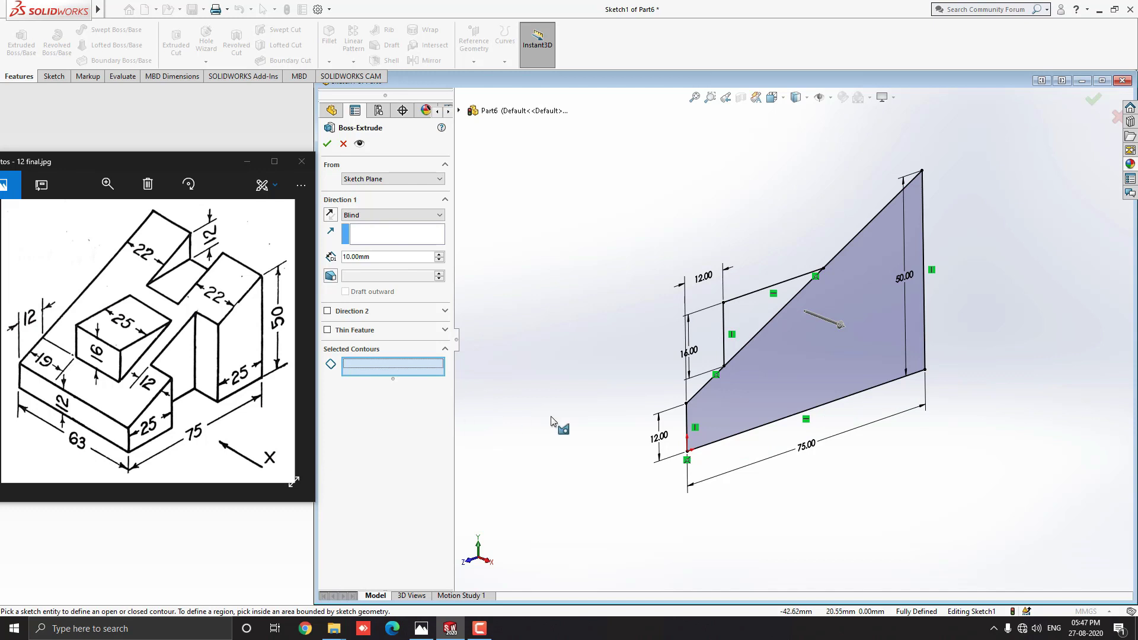
Extrude only the large sloped region of the profile to a depth of 63 mm with the Mid Plane end condition
{"action": "left_click", "coordinate": [808, 357]}
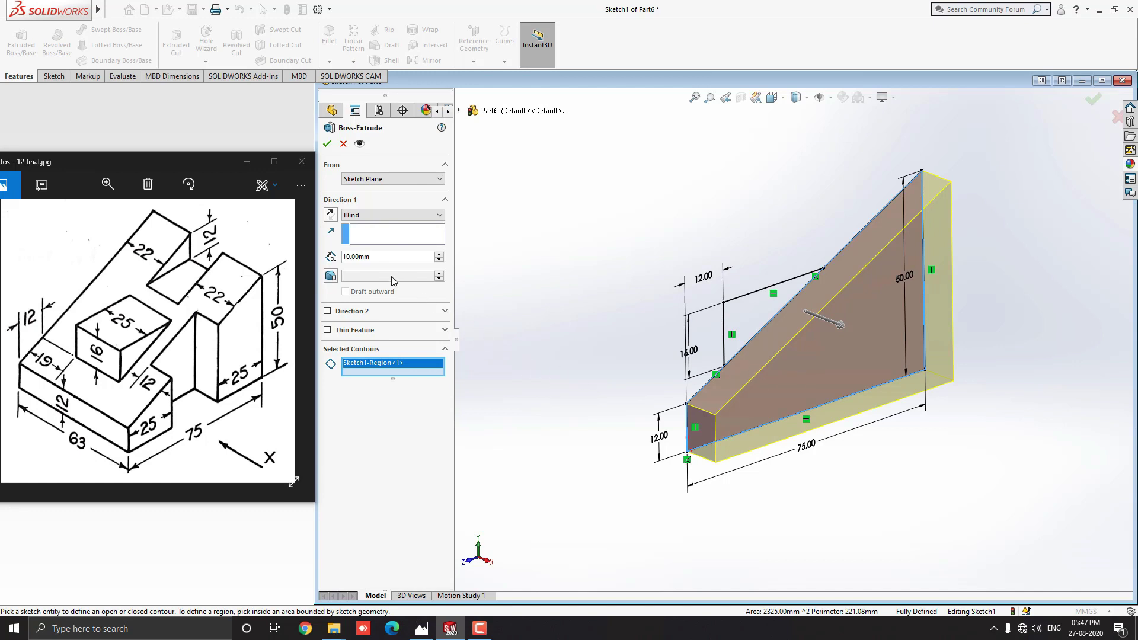
{"action": "left_click_drag", "start_coordinate": [371, 257], "coordinate": [328, 256]}
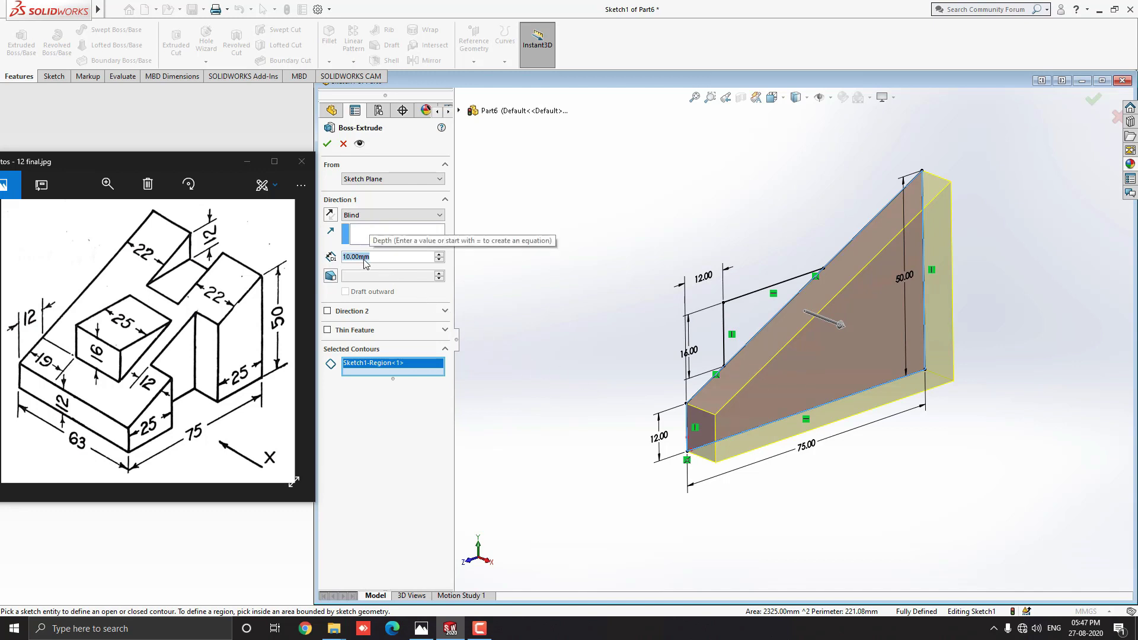
{"action": "type", "text": "63"}
{"action": "key", "text": "Return"}
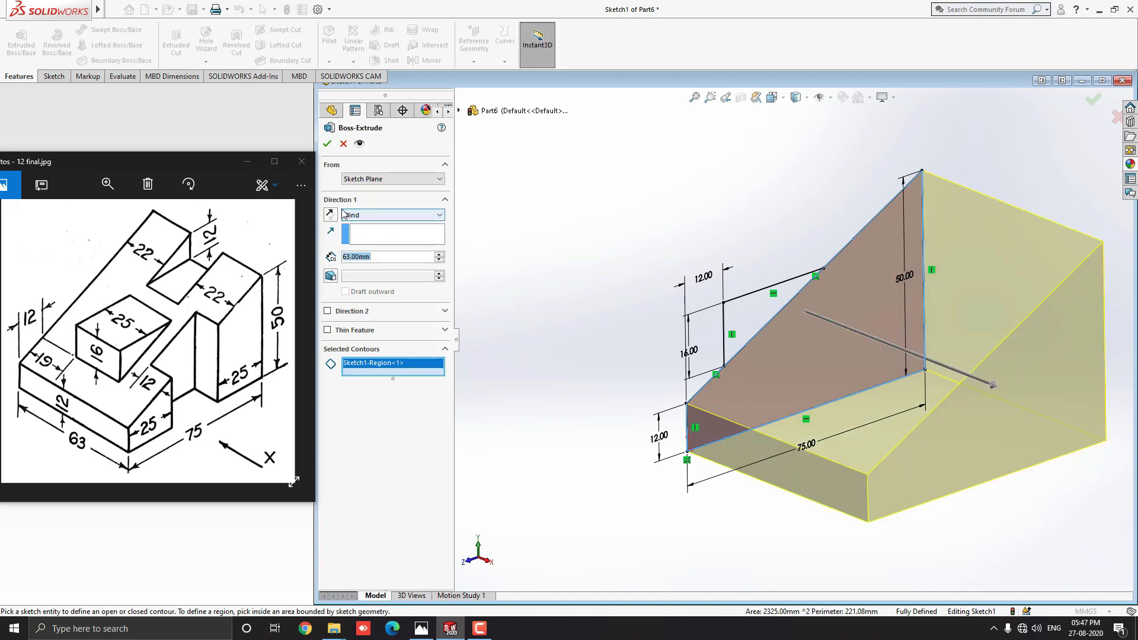
{"action": "left_click", "coordinate": [408, 215]}
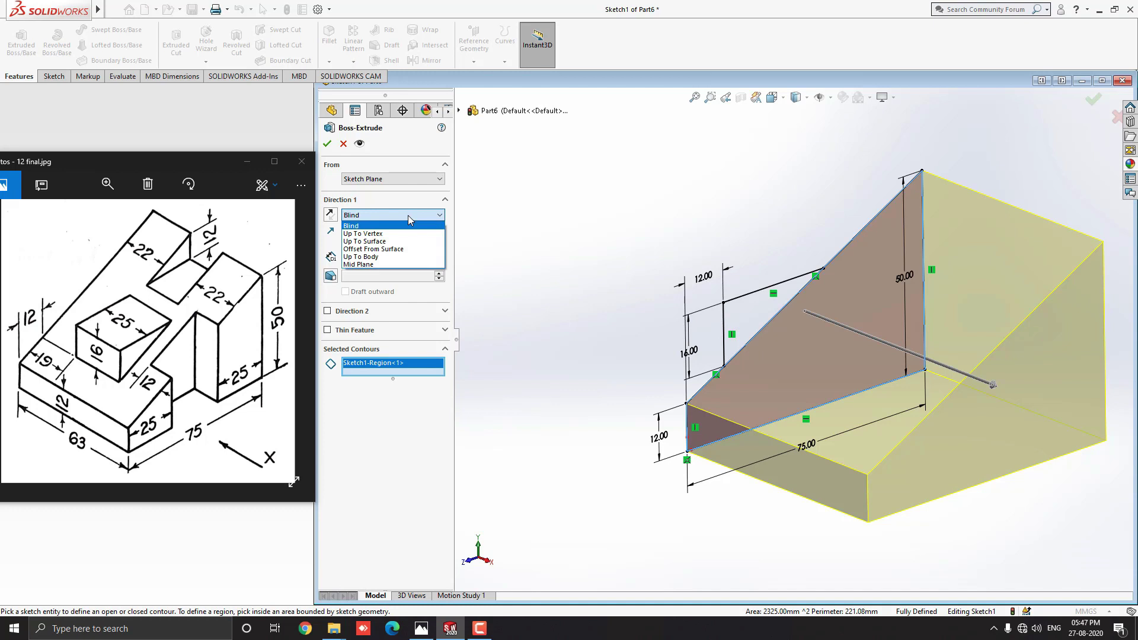
{"action": "left_click", "coordinate": [391, 265]}
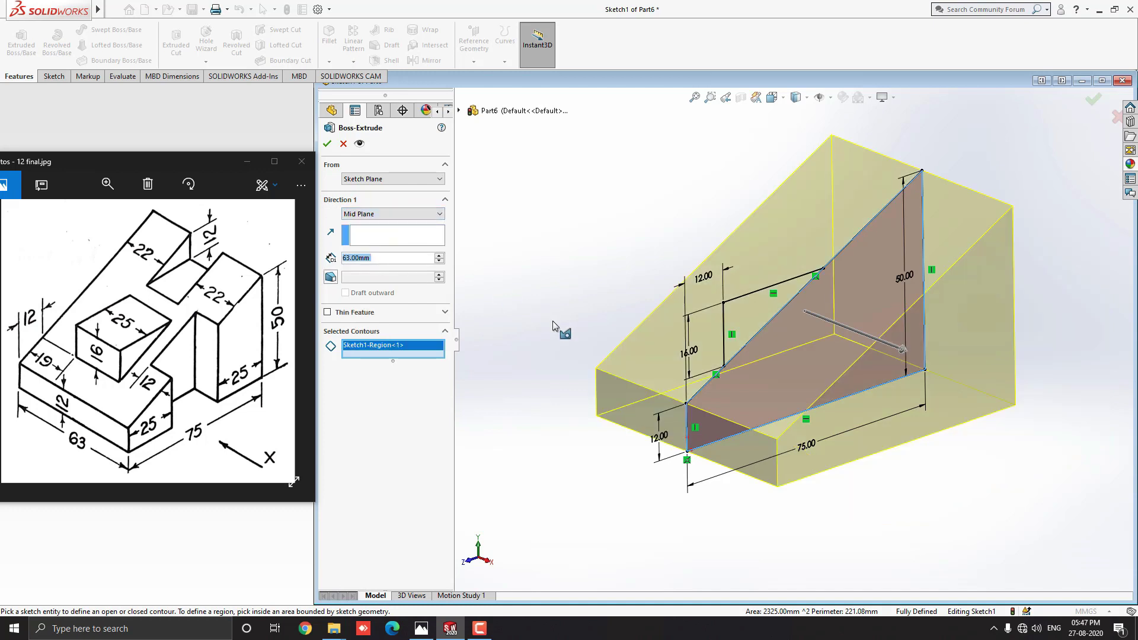
{"action": "middle_click_drag", "start_coordinate": [553, 322], "coordinate": [552, 329]}
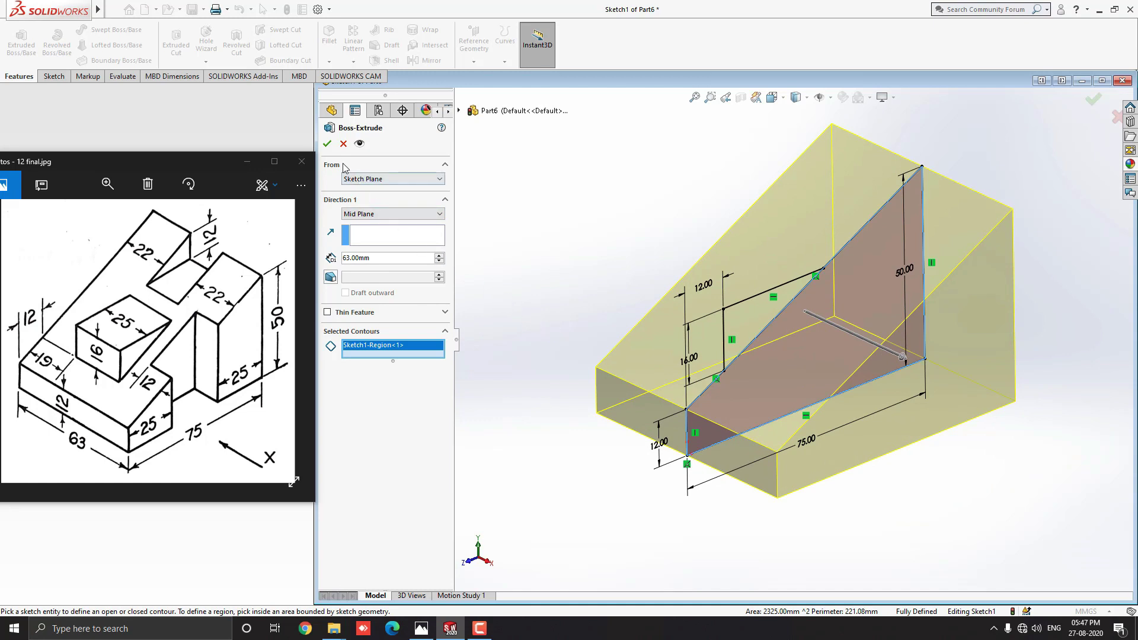
{"action": "left_click", "coordinate": [326, 144]}
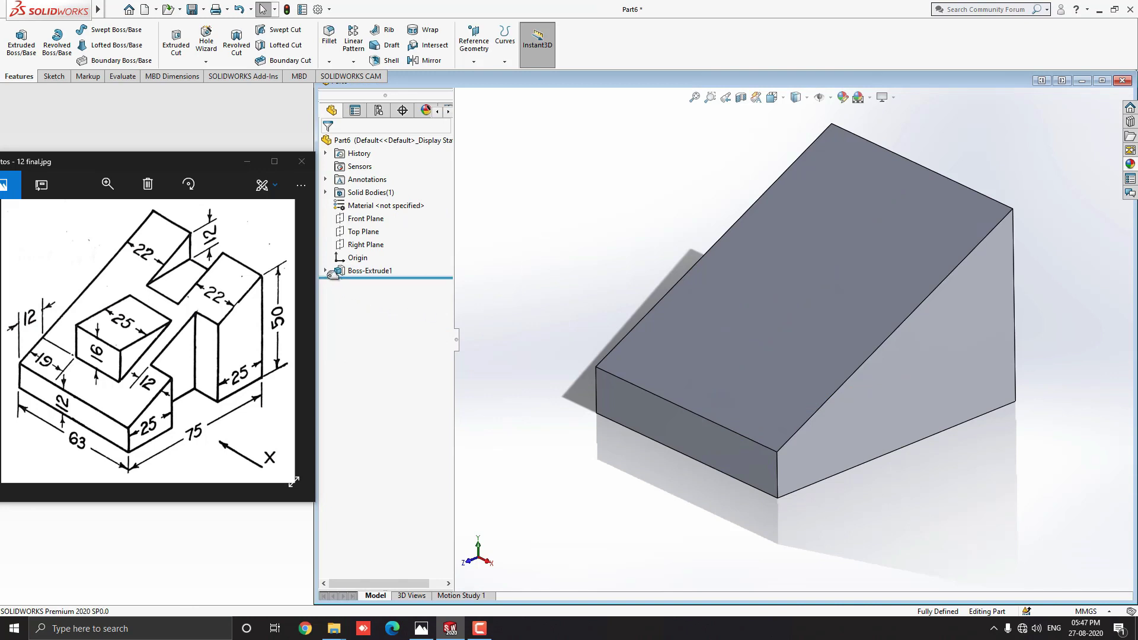
Reuse the profile sketch for a boss extrude of the small triangular region above the slope, with the Mid Plane end condition
{"action": "left_click", "coordinate": [326, 272]}
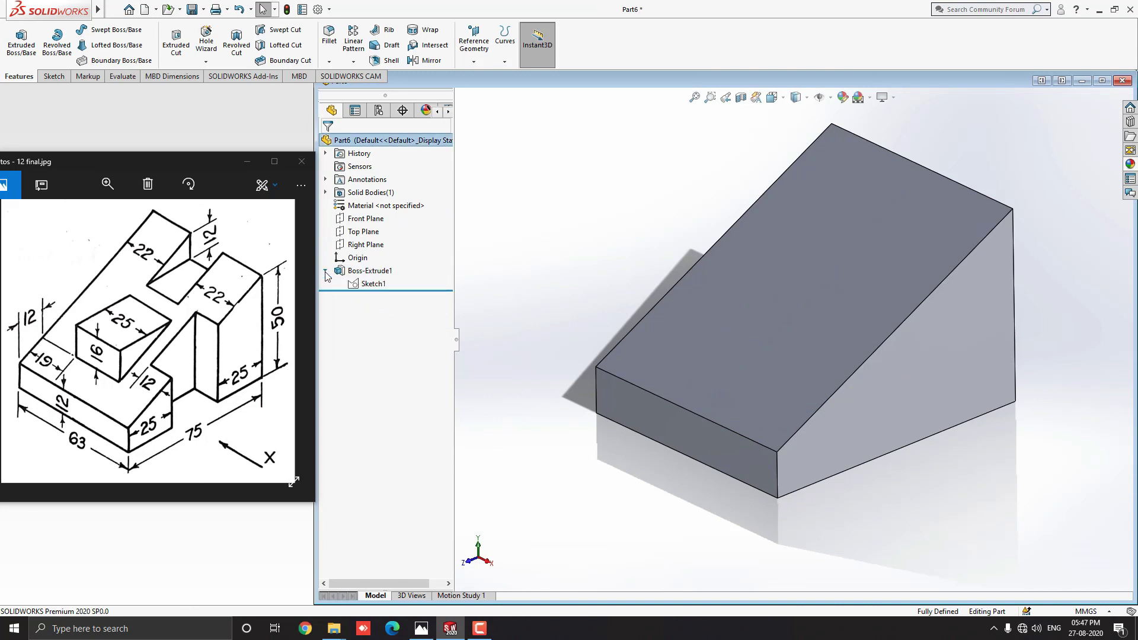
{"action": "left_click", "coordinate": [369, 284]}
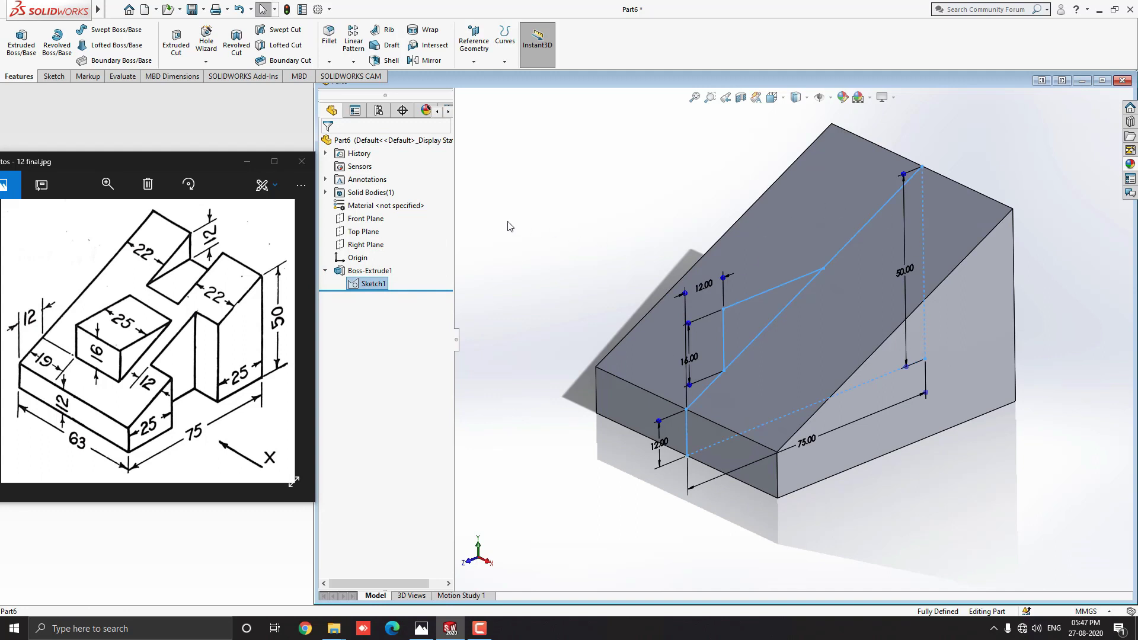
{"action": "left_click", "coordinate": [22, 43]}
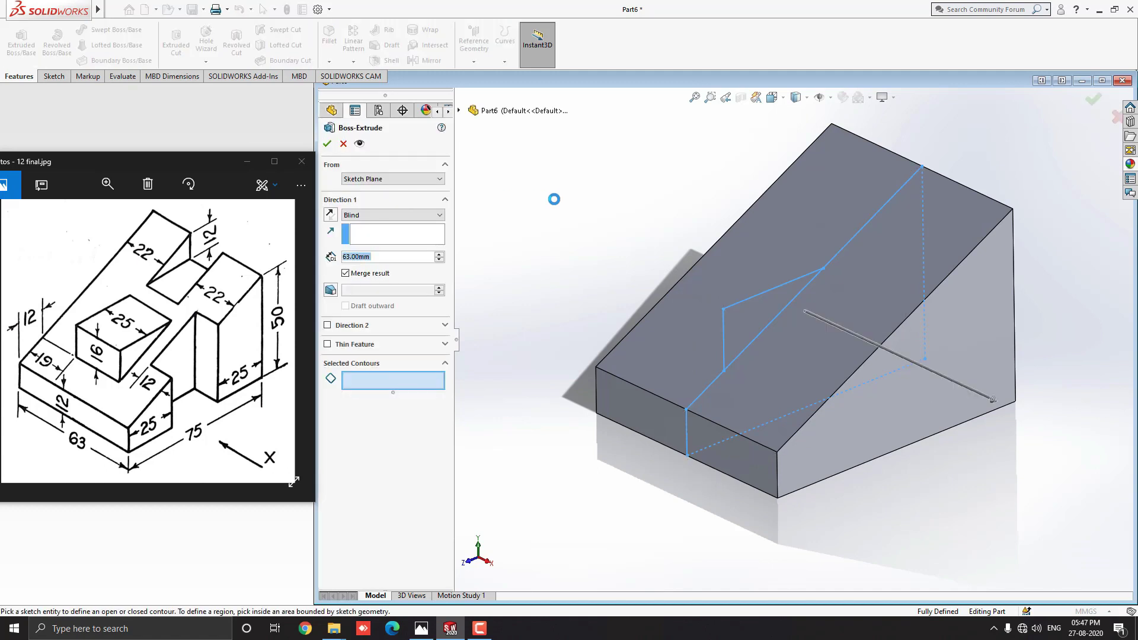
{"action": "left_click", "coordinate": [745, 313]}
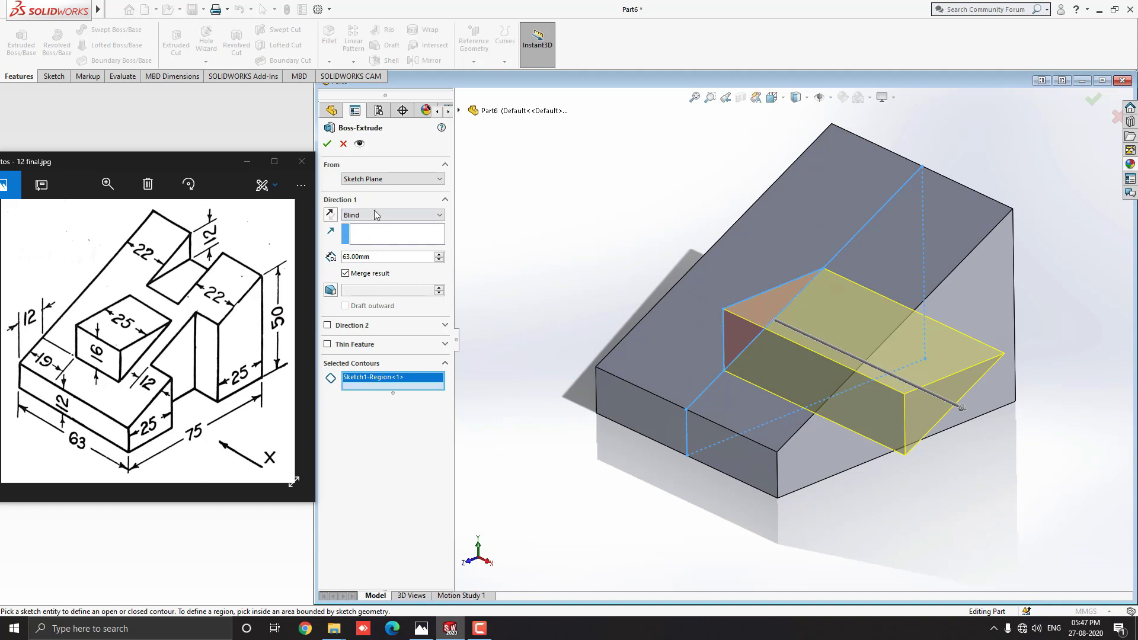
{"action": "left_click", "coordinate": [389, 214]}
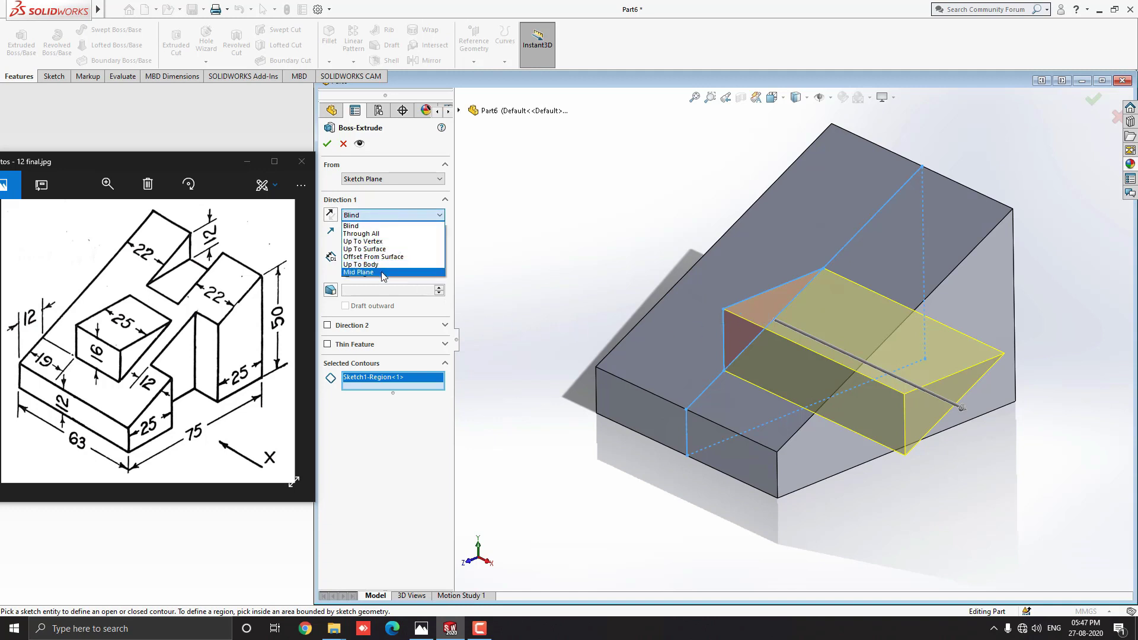
{"action": "left_click", "coordinate": [363, 272]}
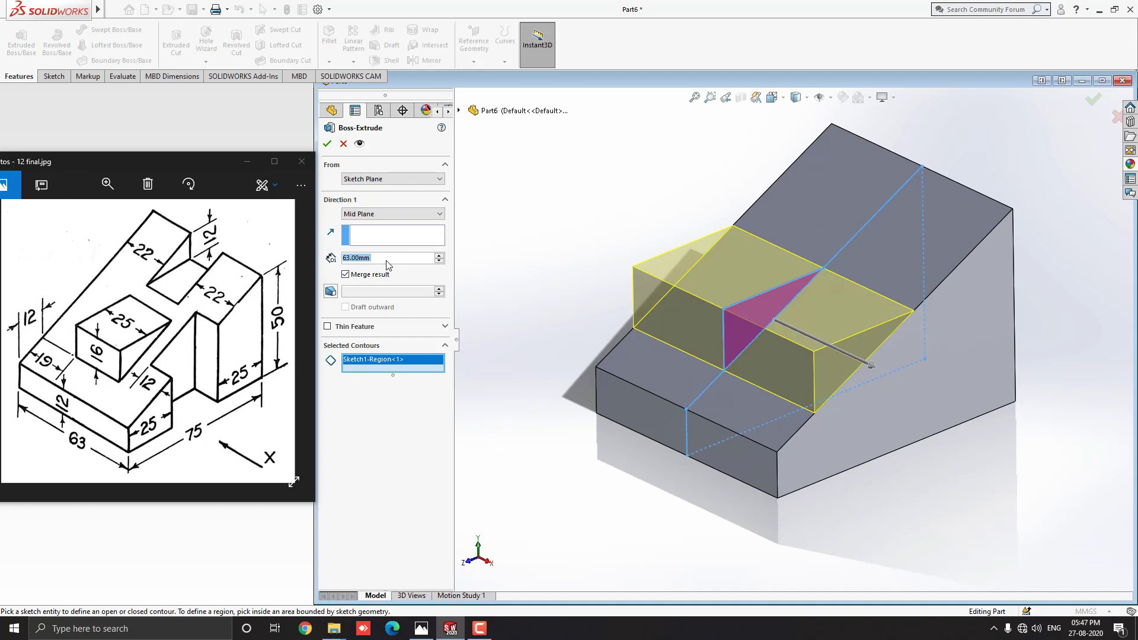
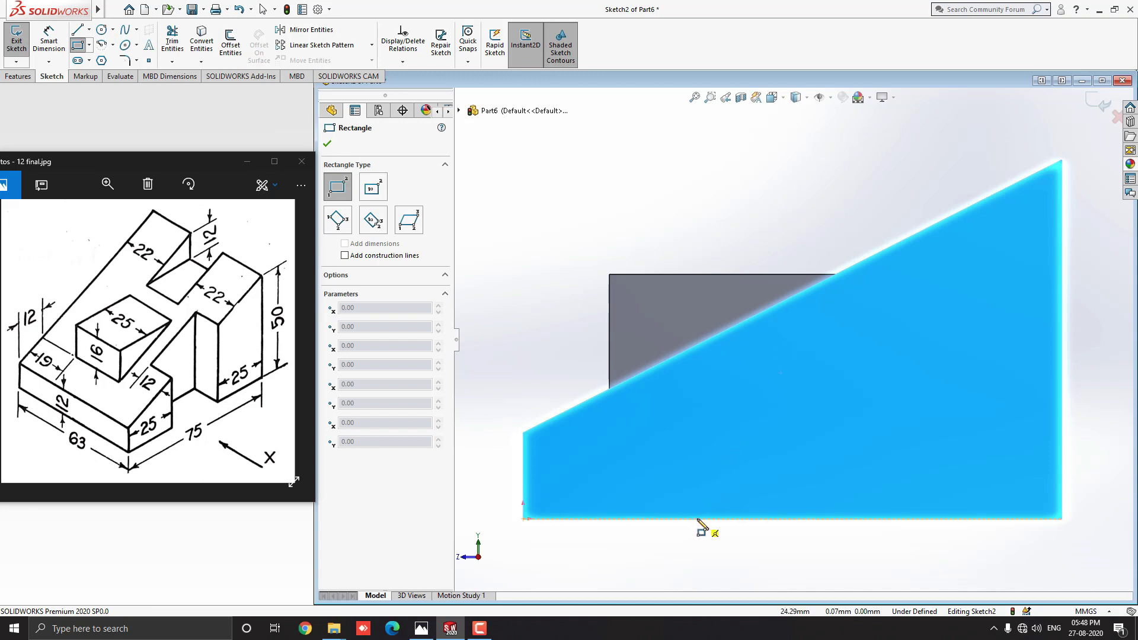
Sketch a corner rectangle about 31 mm wide and 52 mm high on the side face, from the base edge to above the slope
{"action": "left_click", "coordinate": [697, 519]}
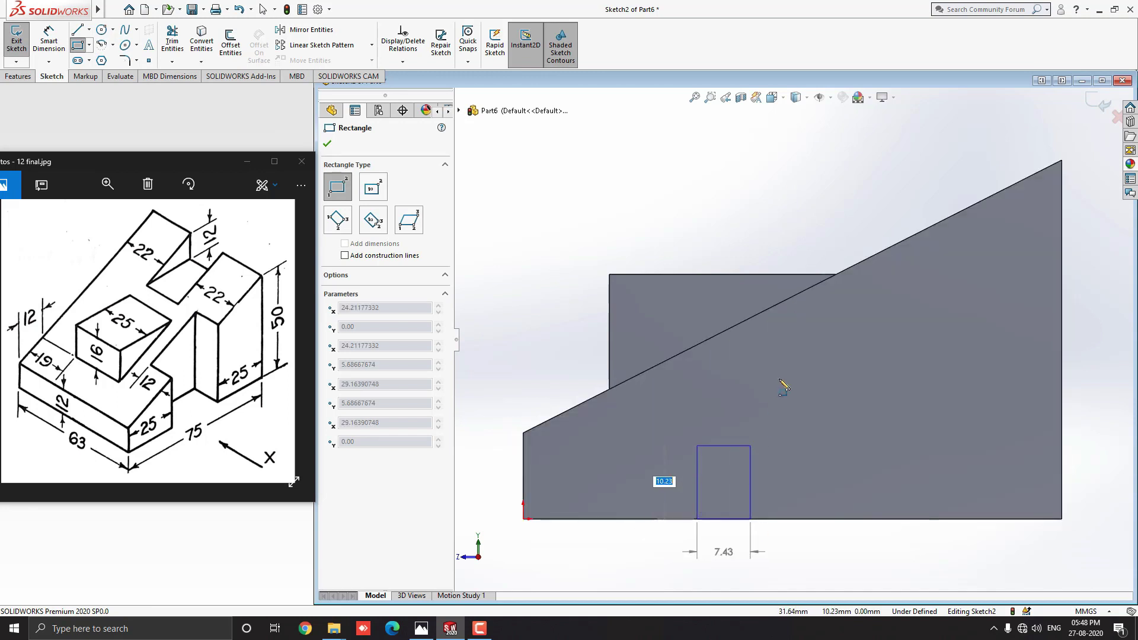
{"action": "left_click", "coordinate": [920, 149]}
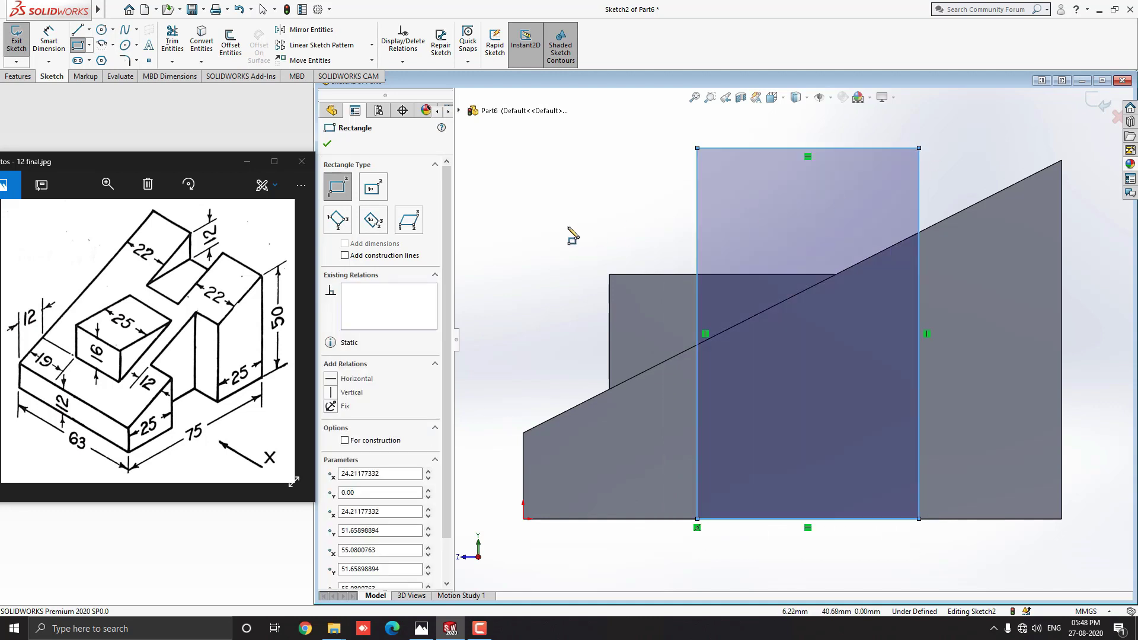
{"action": "key", "text": "Escape"}
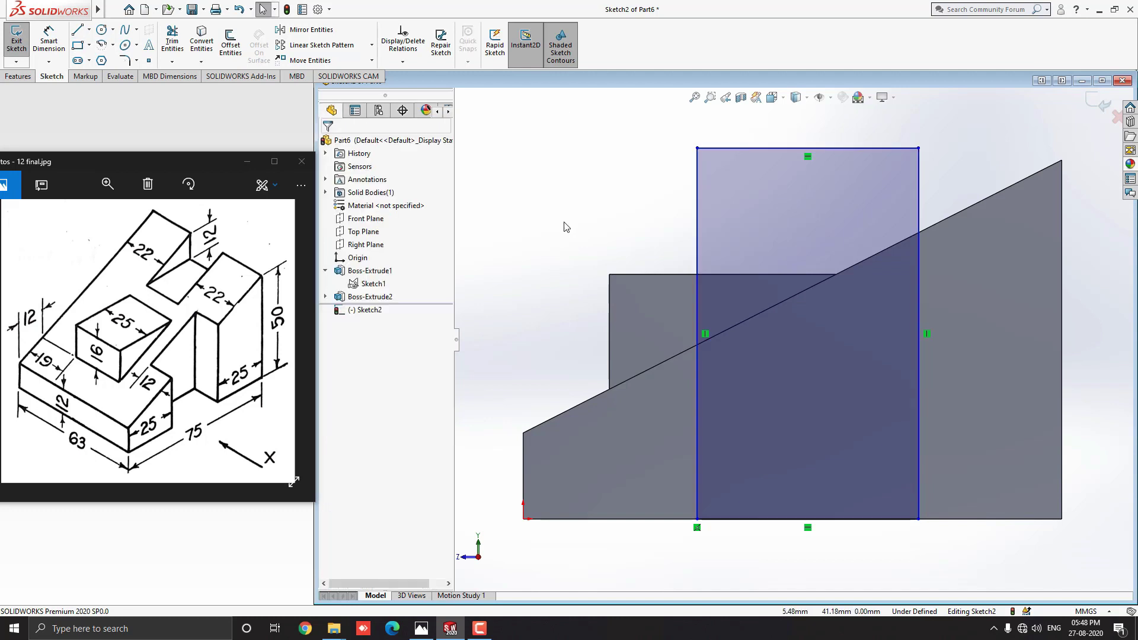
Dimension the distance from the block's short vertical edge to the nearest side of the rectangle as 25 mm
{"action": "left_click", "coordinate": [49, 42]}
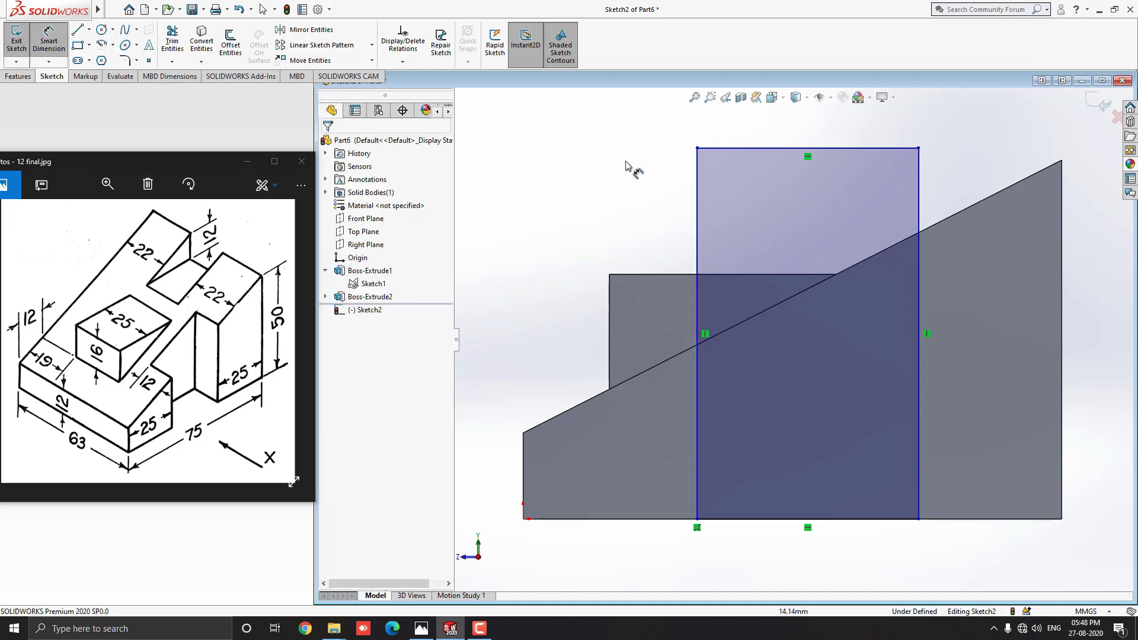
{"action": "left_click", "coordinate": [524, 463]}
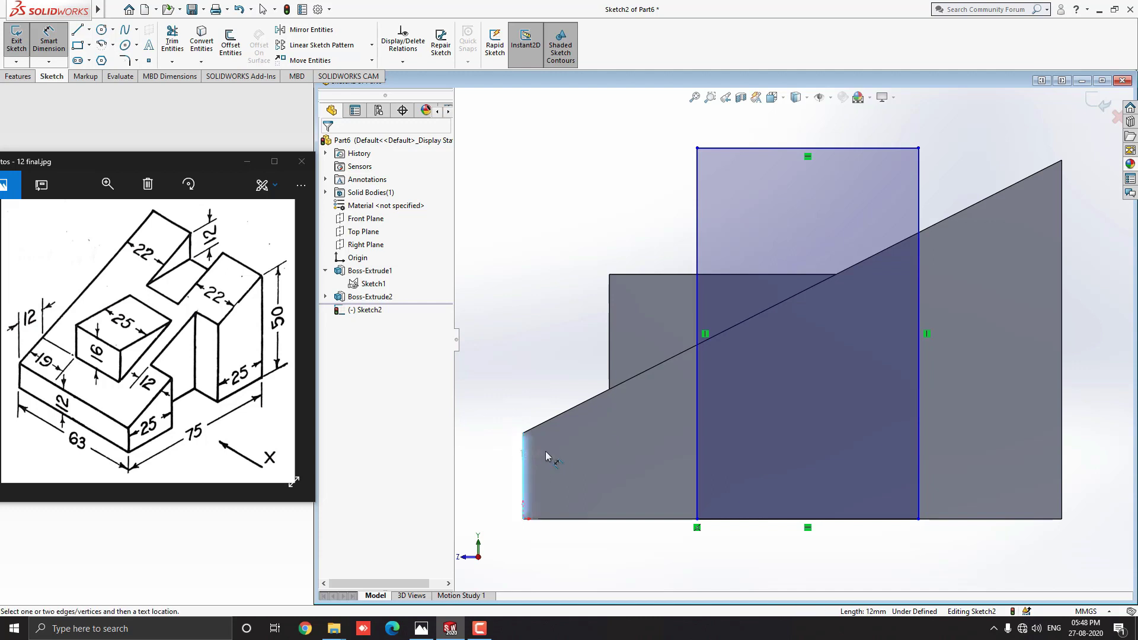
{"action": "left_click", "coordinate": [699, 450]}
{"action": "left_click", "coordinate": [588, 252]}
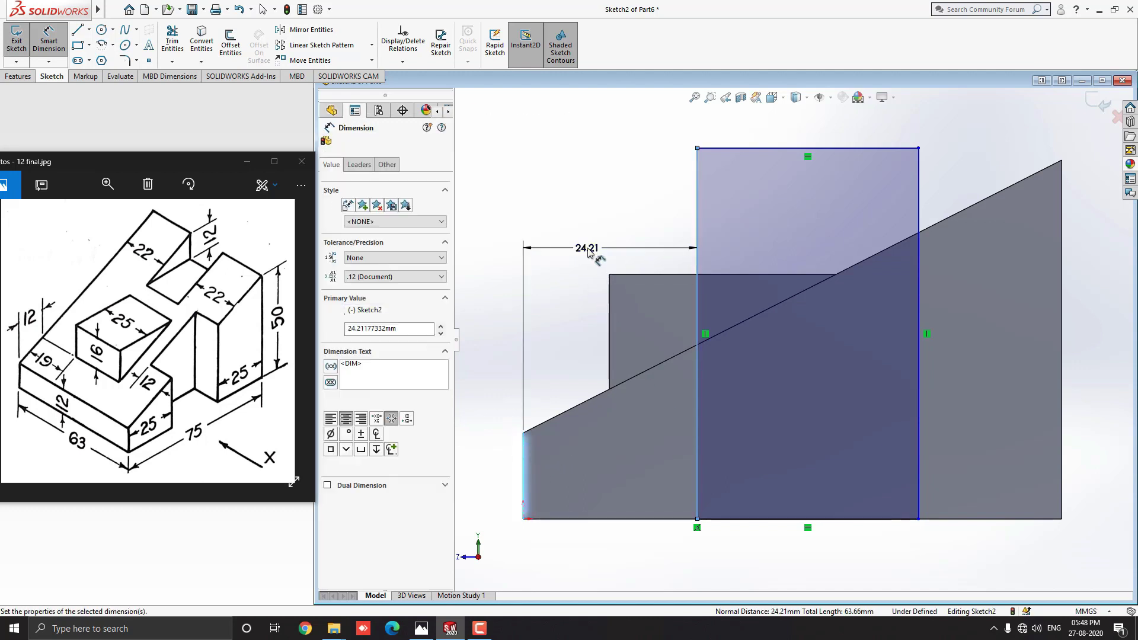
{"action": "type", "text": "25"}
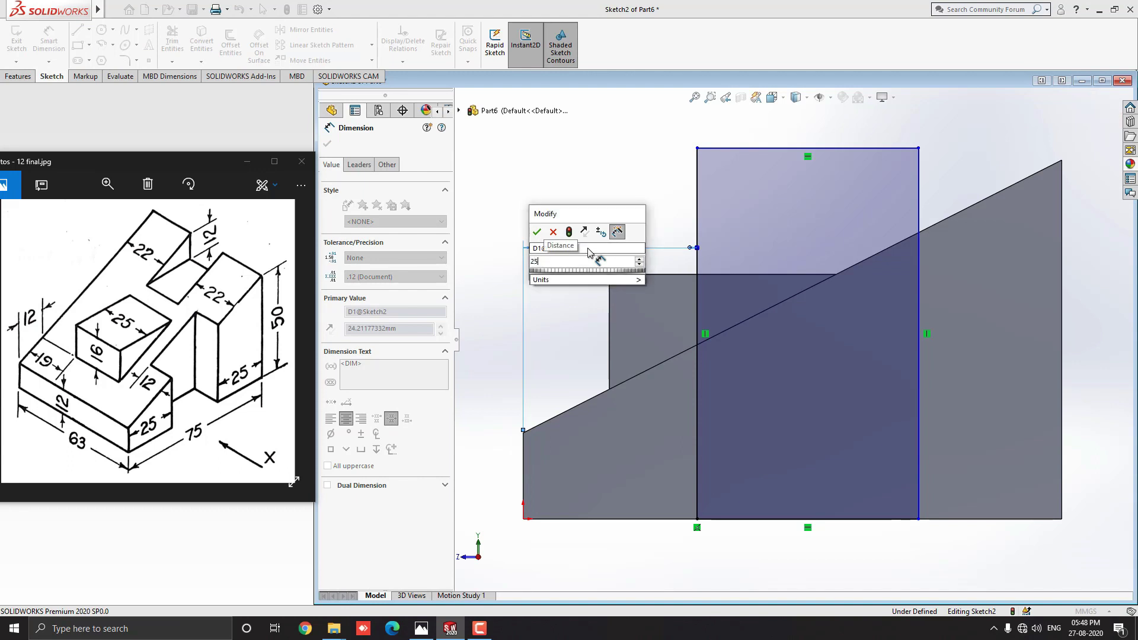
{"action": "key", "text": "Return"}
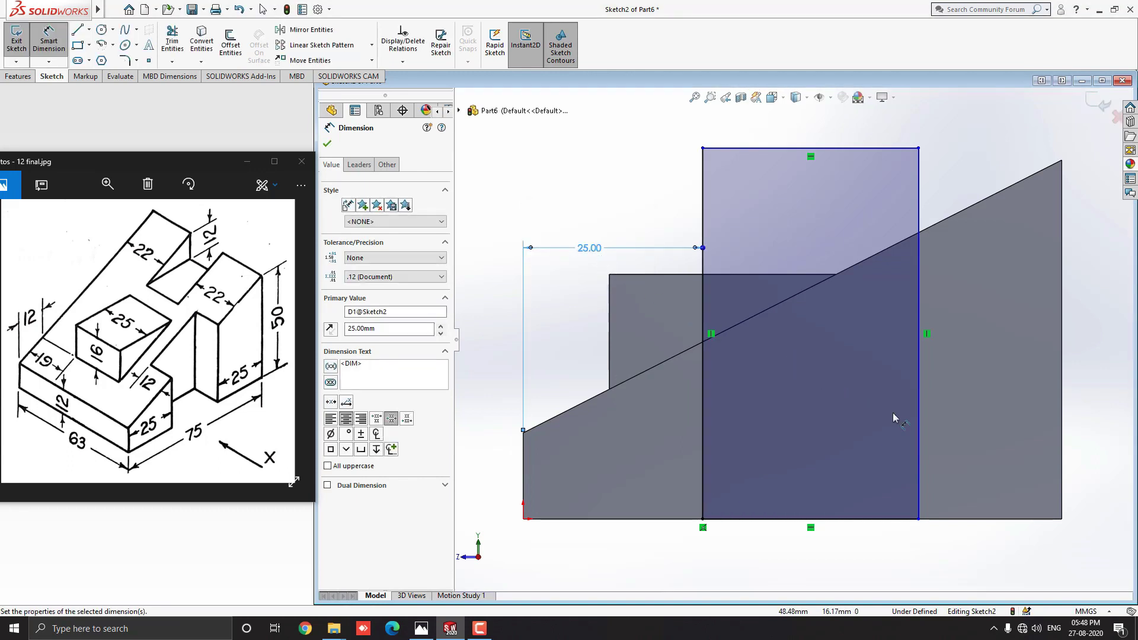
Dimension the distance from the rectangle's other vertical side to the block's tall vertical edge as 25 mm
{"action": "left_click", "coordinate": [918, 436]}
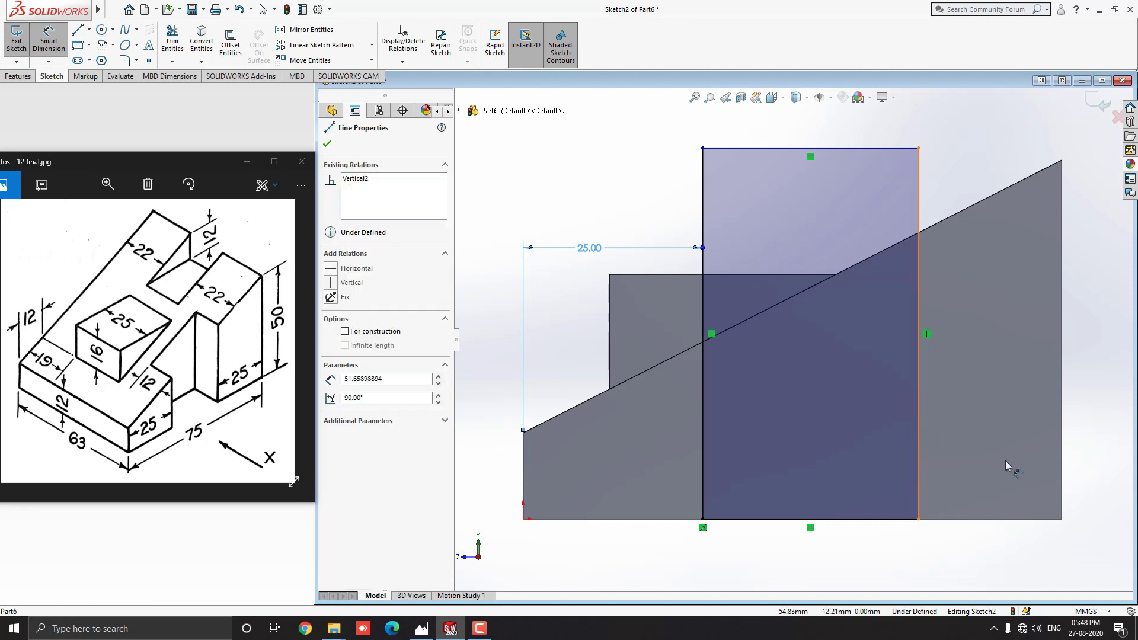
{"action": "left_click", "coordinate": [1061, 472]}
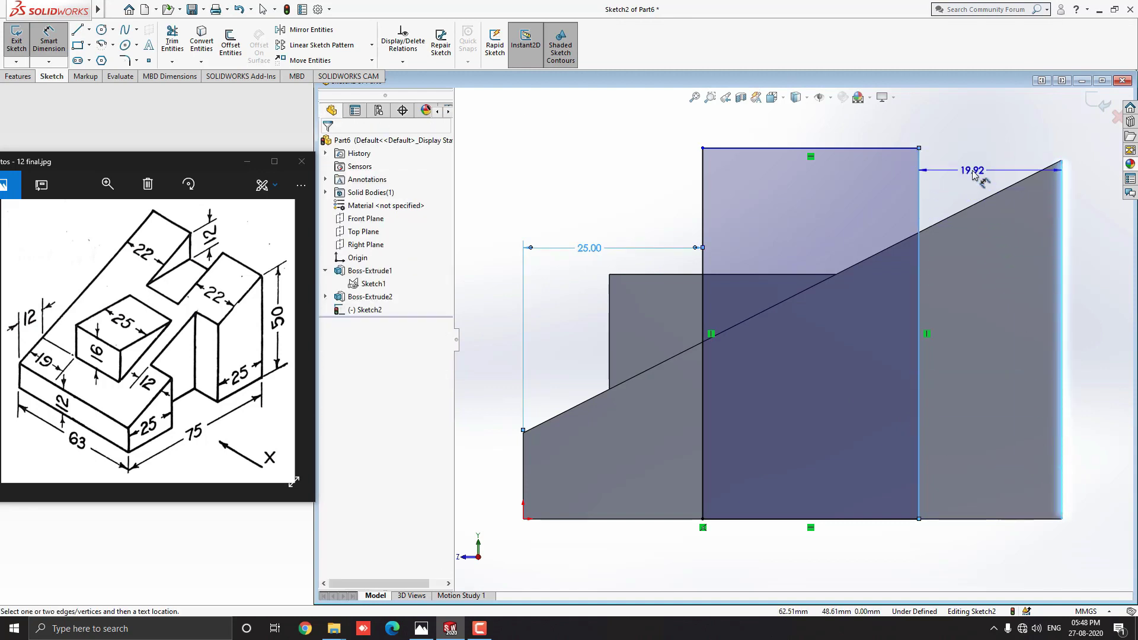
{"action": "left_click", "coordinate": [973, 173]}
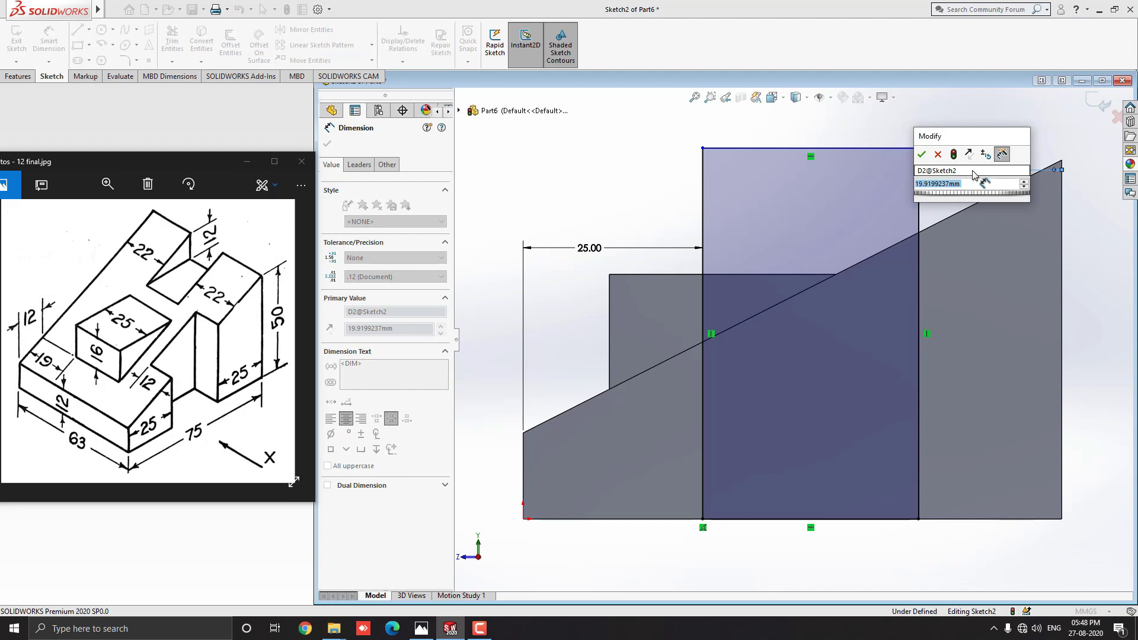
{"action": "type", "text": "25"}
{"action": "key", "text": "Return"}
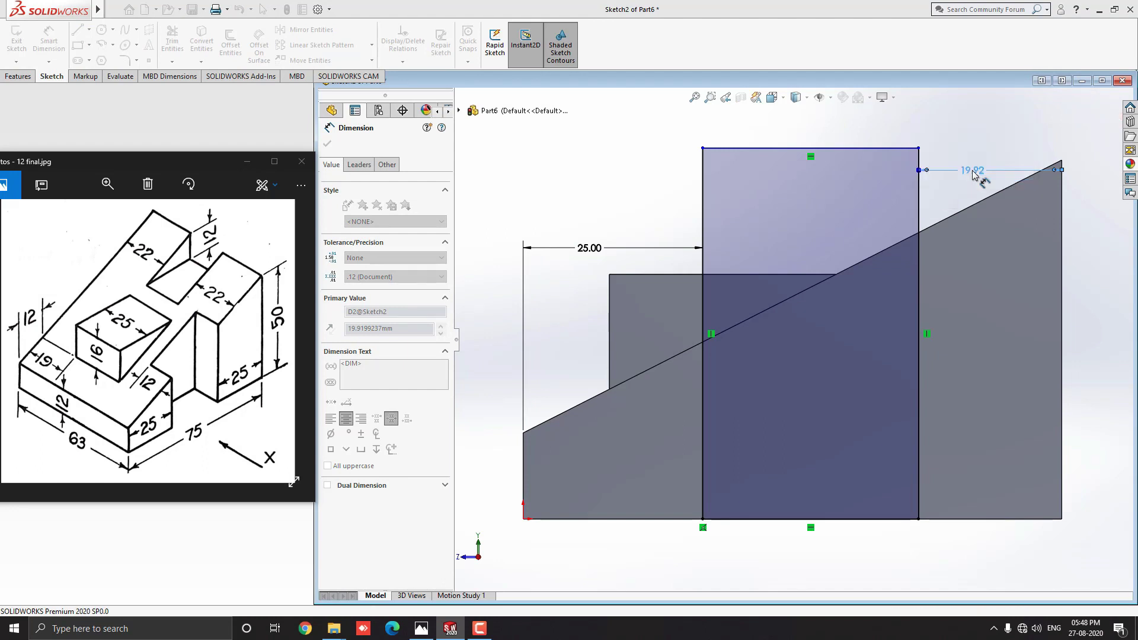
{"action": "left_click", "coordinate": [598, 202]}
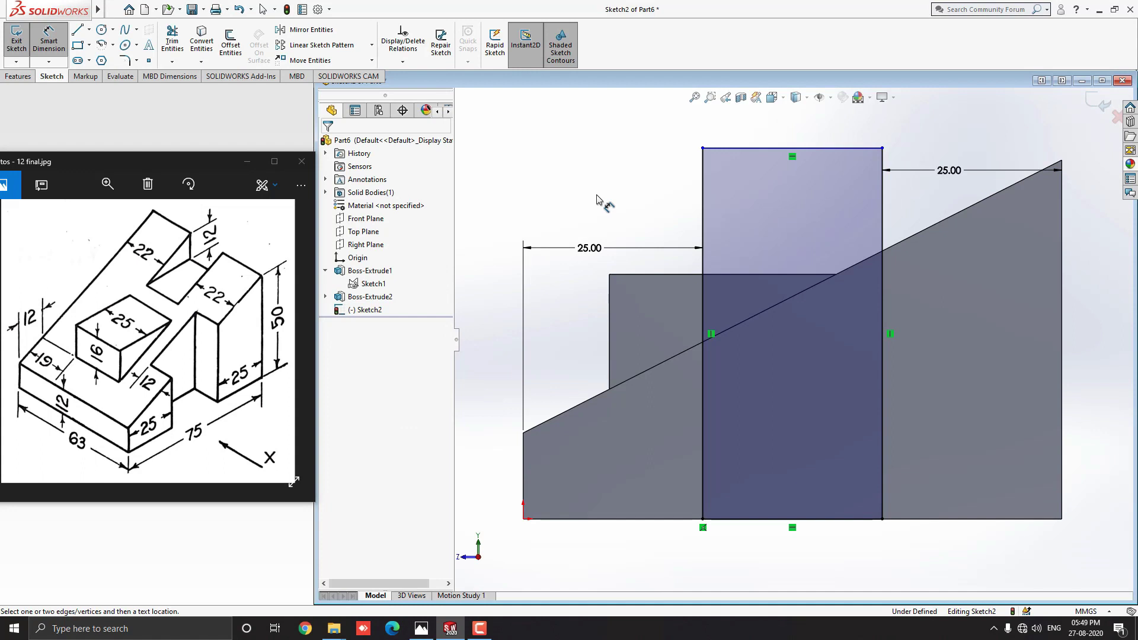
{"action": "key", "text": "Escape"}
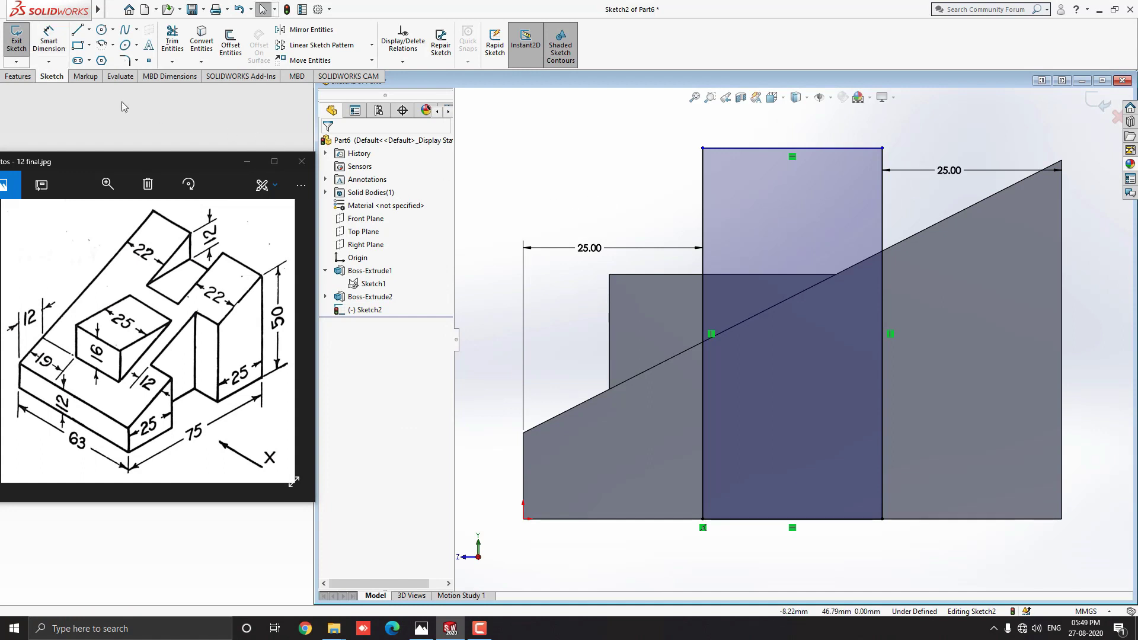
Cut-extrude the rectangle into the block's side as a Blind cut 12 mm deep
{"action": "left_click", "coordinate": [17, 79]}
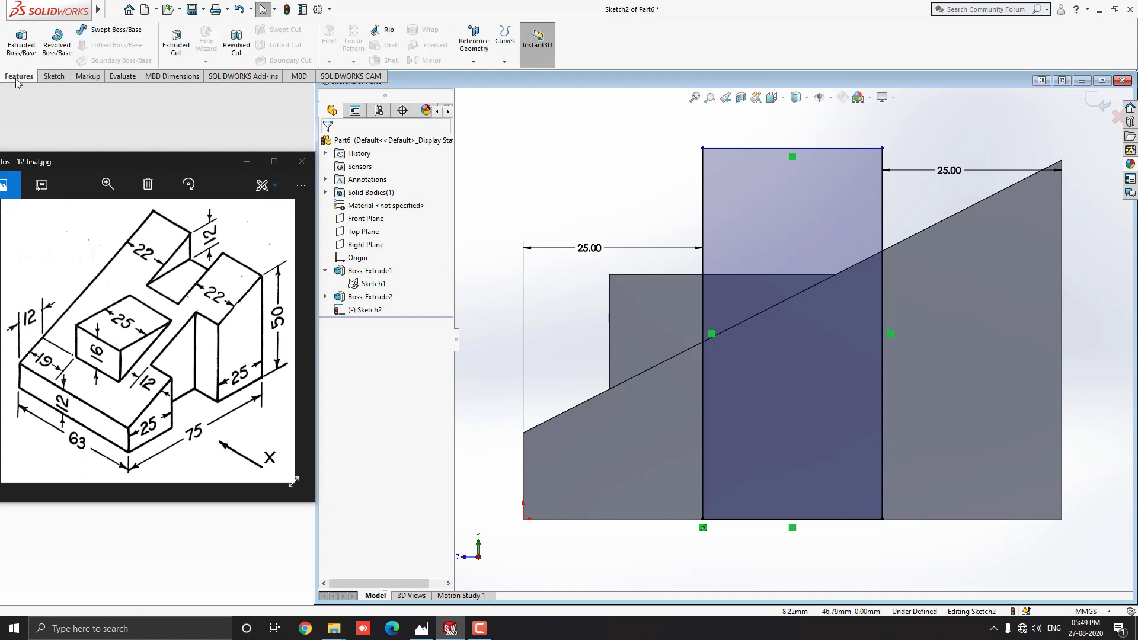
{"action": "left_click", "coordinate": [176, 41]}
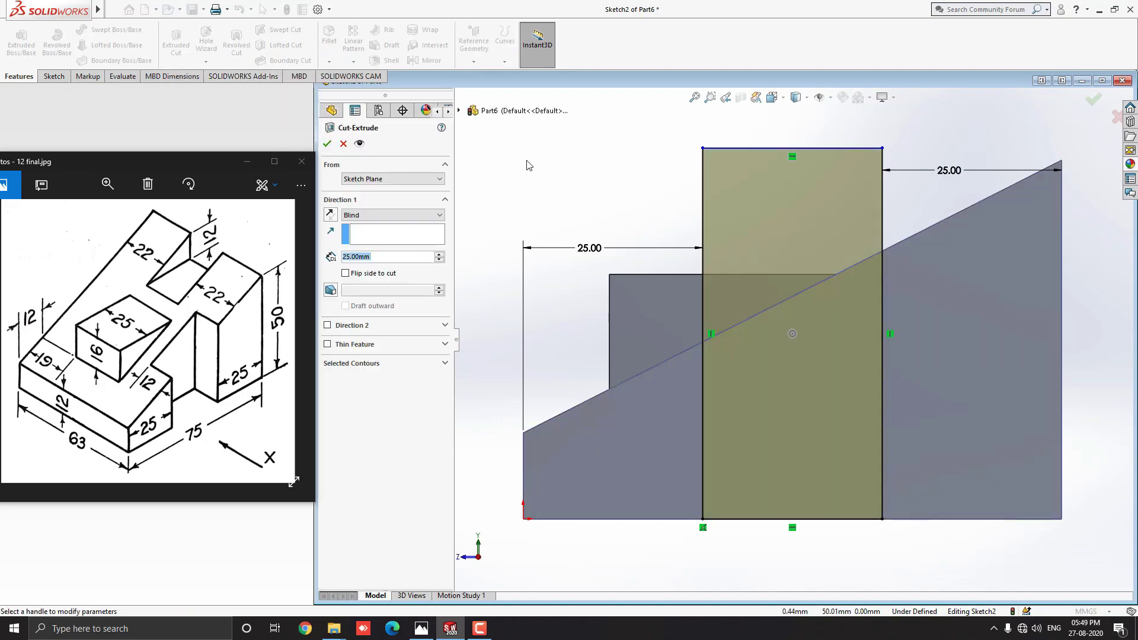
{"action": "middle_click_drag", "start_coordinate": [611, 214], "coordinate": [719, 313]}
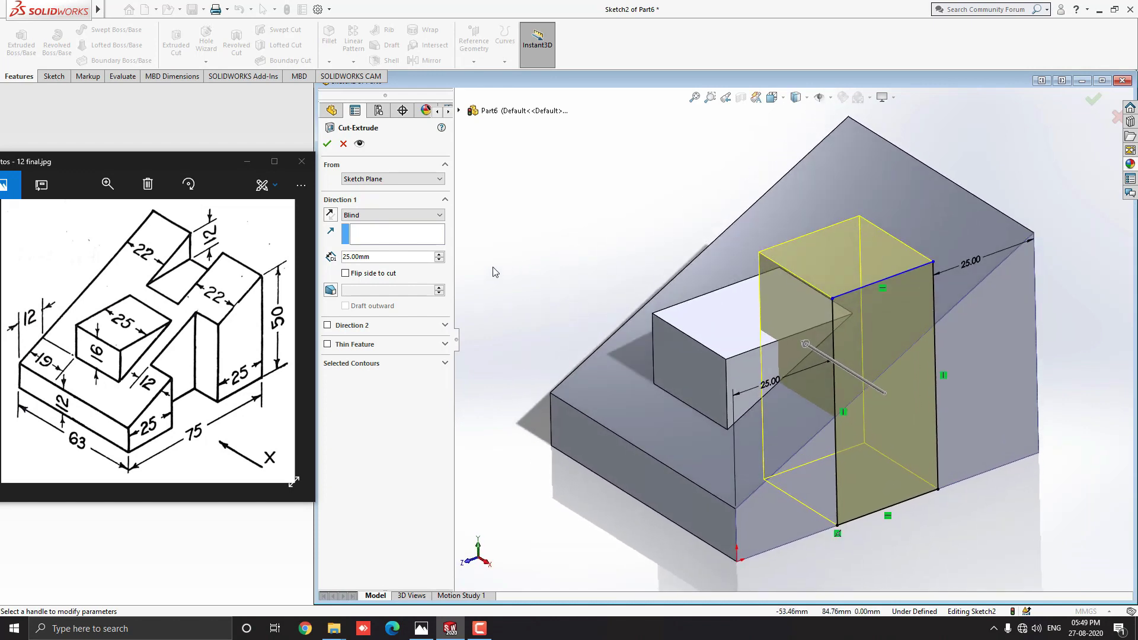
{"action": "left_click", "coordinate": [382, 257]}
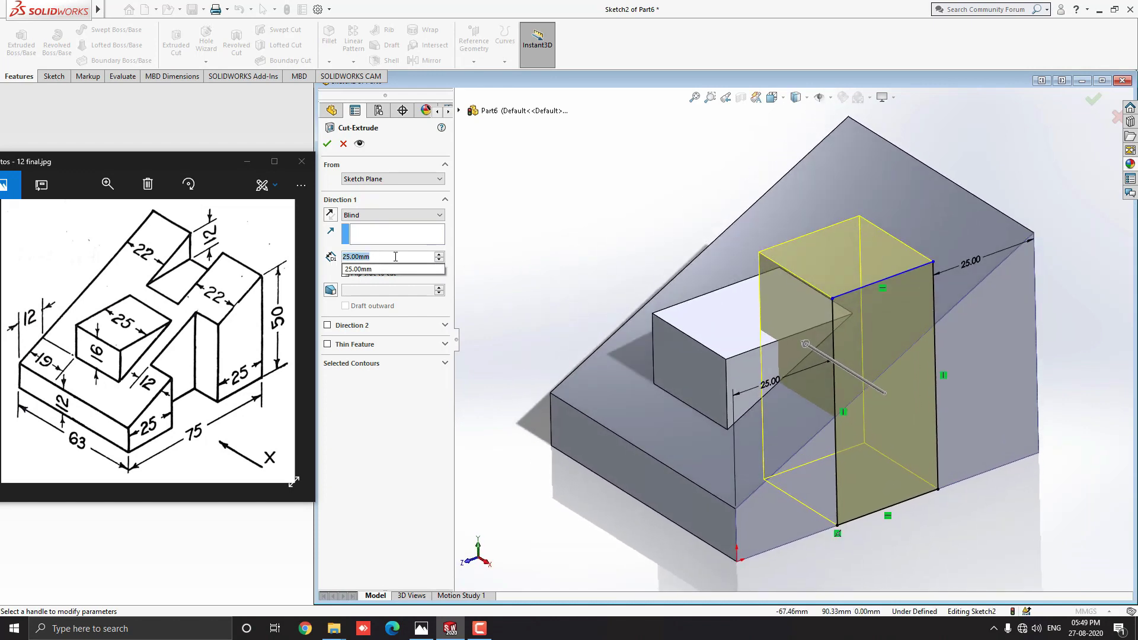
{"action": "type", "text": "12"}
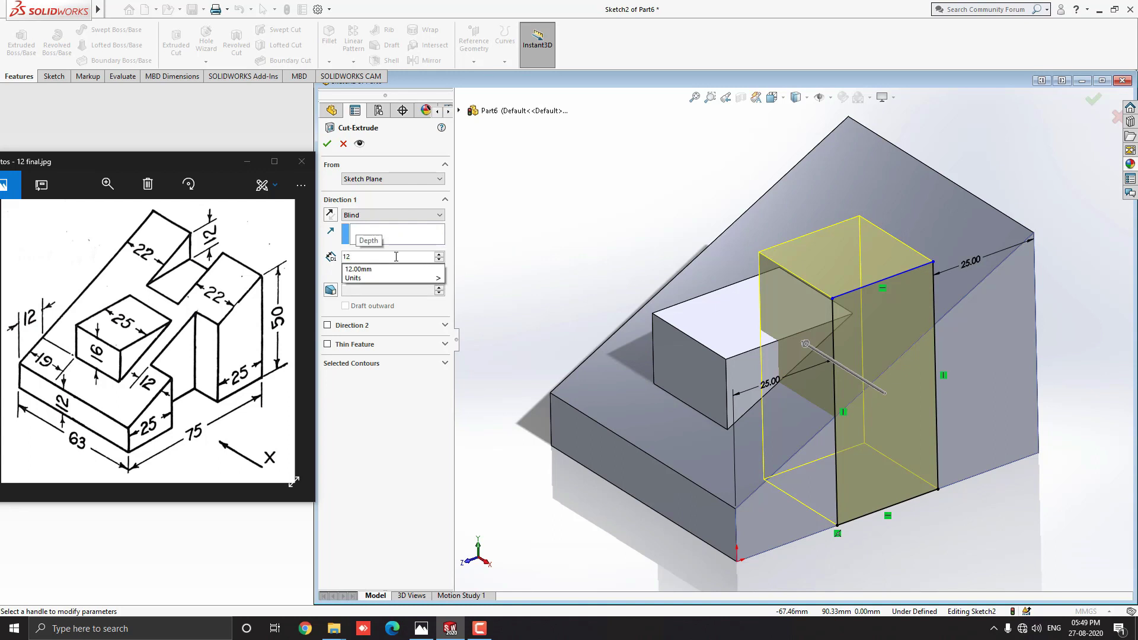
{"action": "key", "text": "Return"}
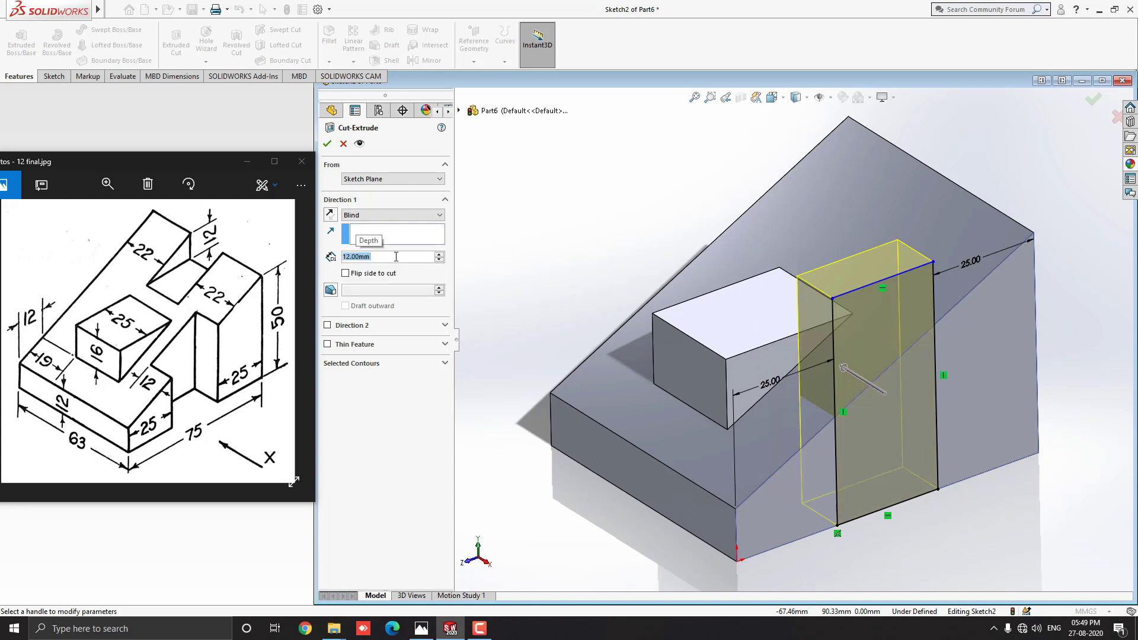
{"action": "left_click", "coordinate": [328, 144]}
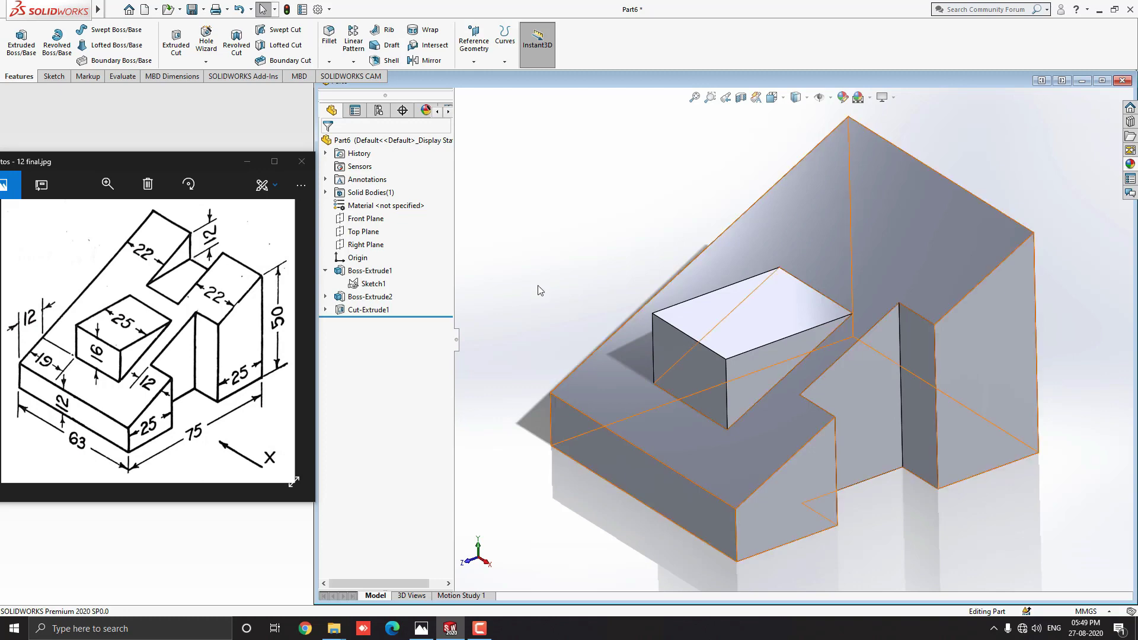
Start a sketch on the block's tall back face and draw a corner rectangle about 27 mm wide and 13 mm high down from its upper edge
{"action": "middle_click_drag", "start_coordinate": [788, 300], "coordinate": [872, 281]}
{"action": "left_click", "coordinate": [918, 272]}
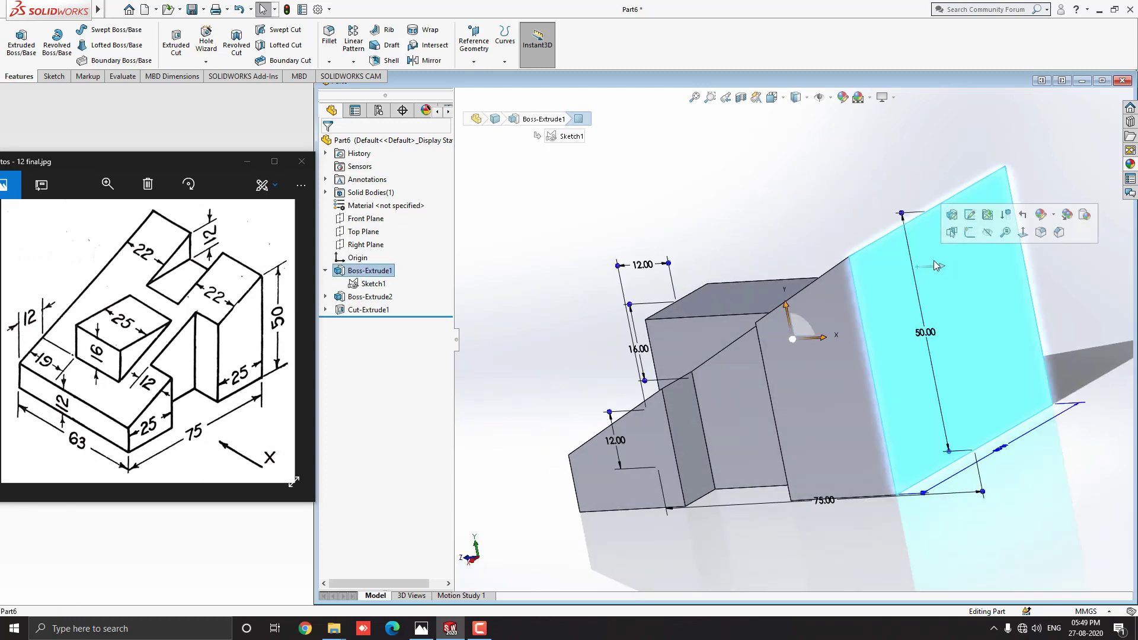
{"action": "left_click", "coordinate": [969, 235]}
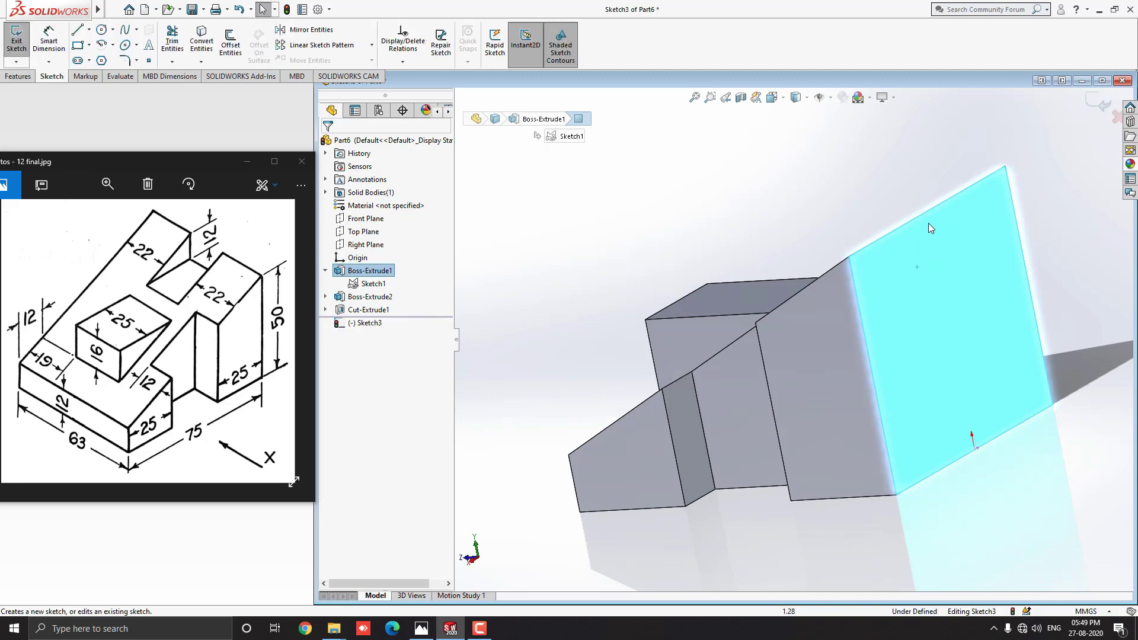
{"action": "key", "text": "ctrl+8"}
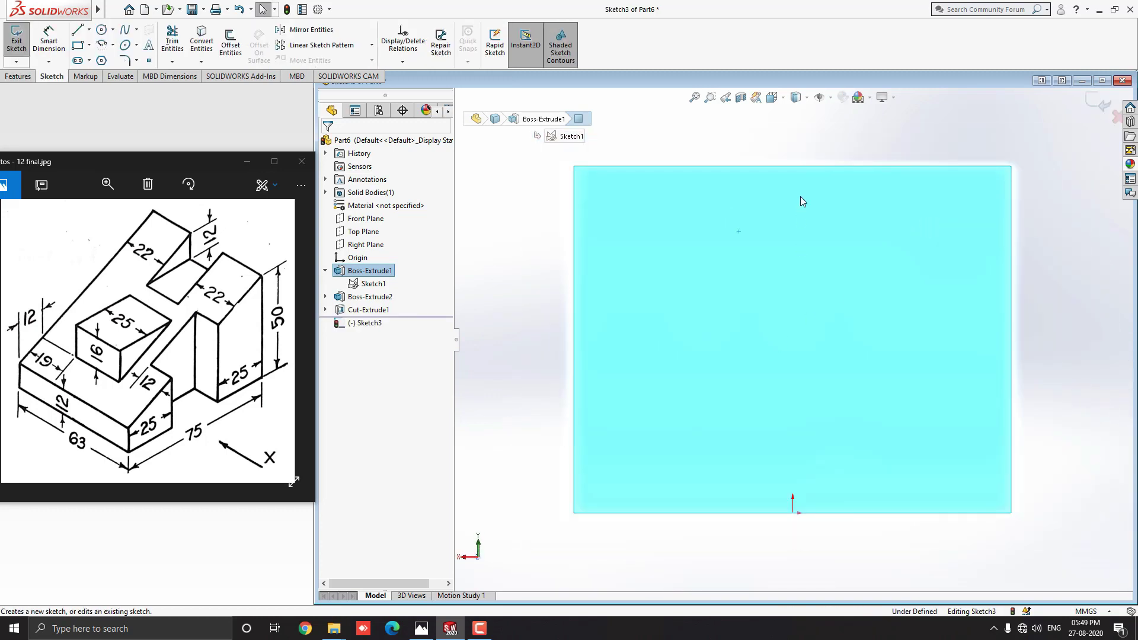
{"action": "left_click", "coordinate": [503, 250]}
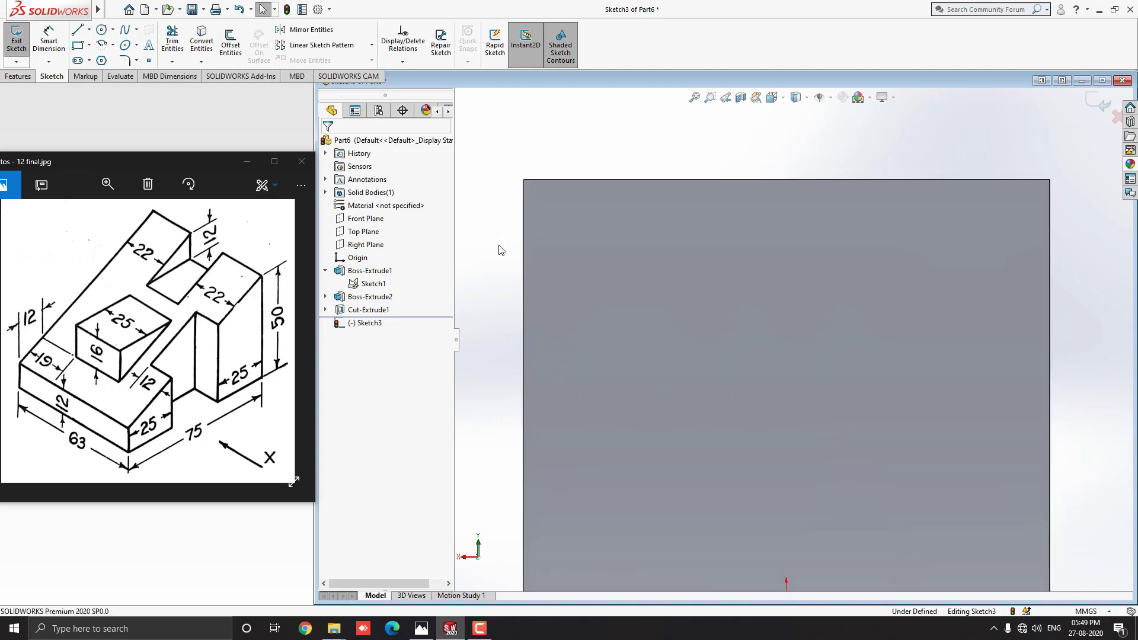
{"action": "left_click", "coordinate": [77, 46]}
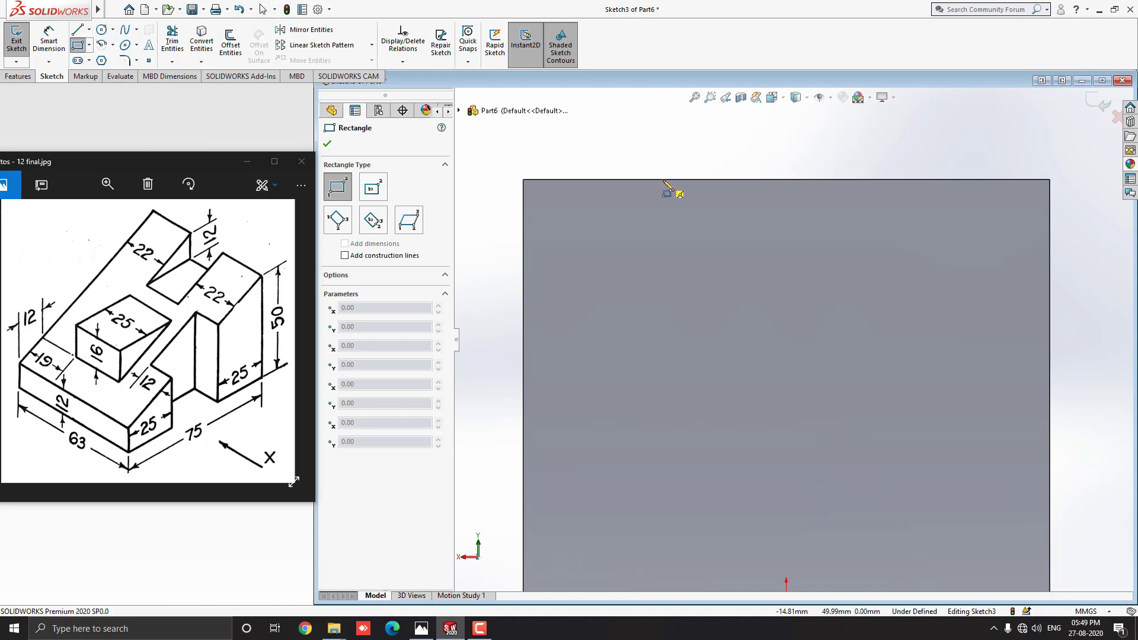
{"action": "left_click_drag", "start_coordinate": [663, 181], "coordinate": [889, 291]}
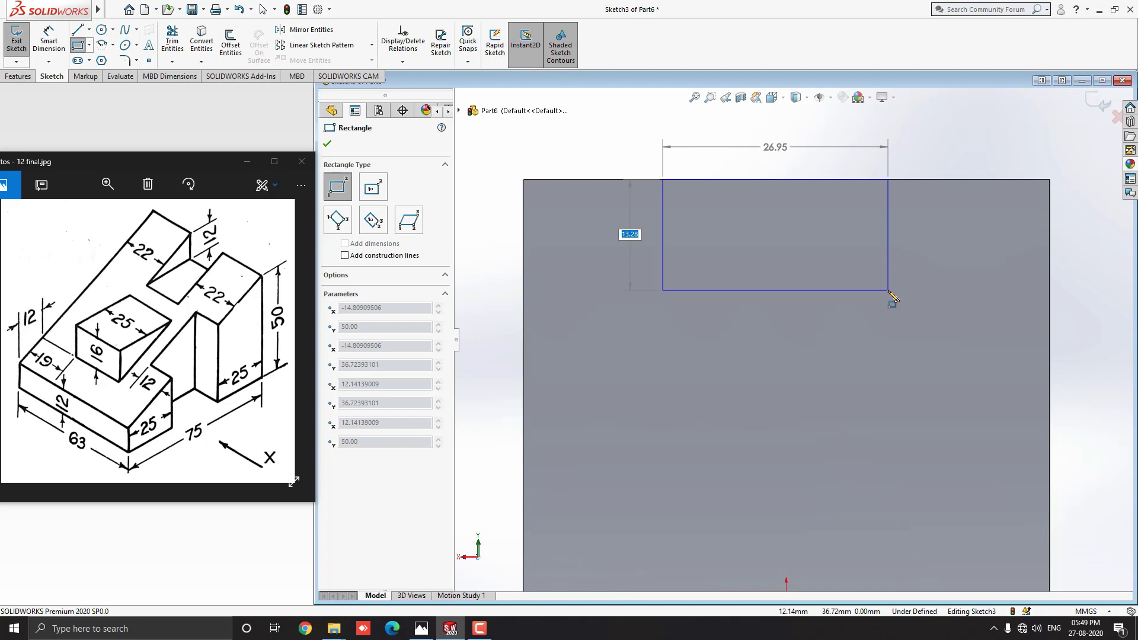
{"action": "left_click_drag", "start_coordinate": [889, 291], "coordinate": [888, 291]}
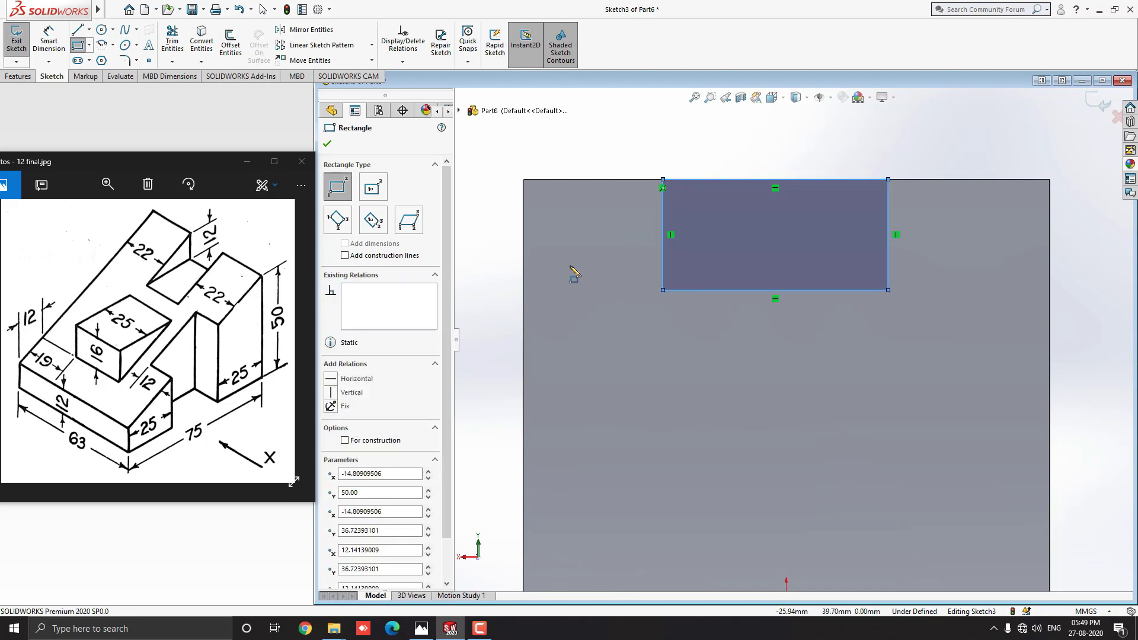
{"action": "key", "text": "Escape"}
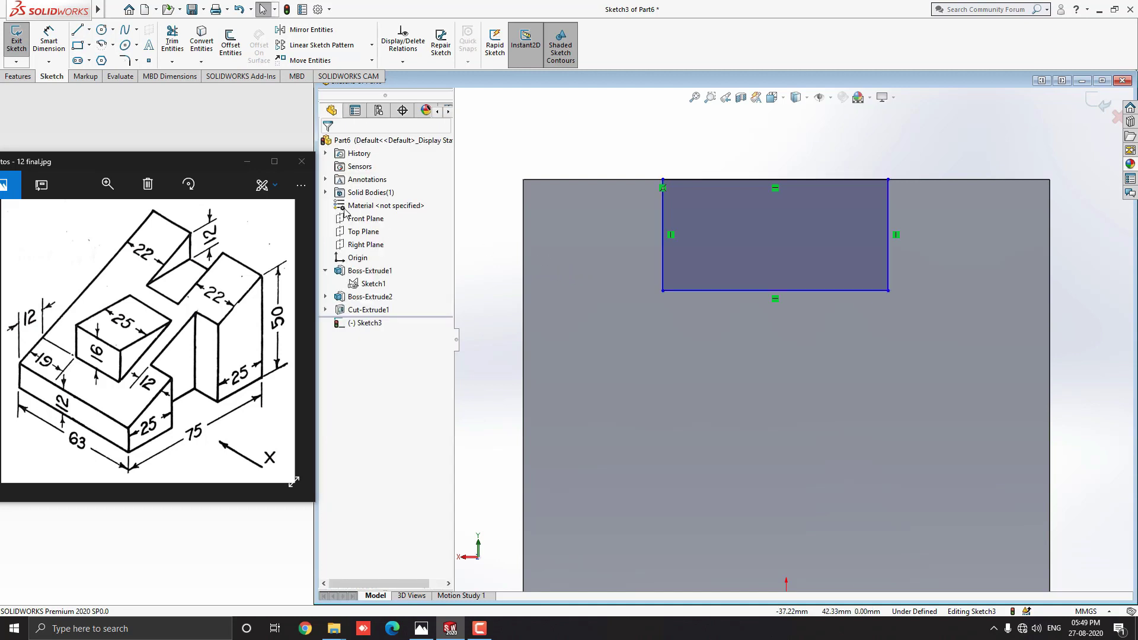
Dimension the distance from the back face's left vertical edge to the nearest side of the rectangle as 22 mm
{"action": "left_click", "coordinate": [49, 41]}
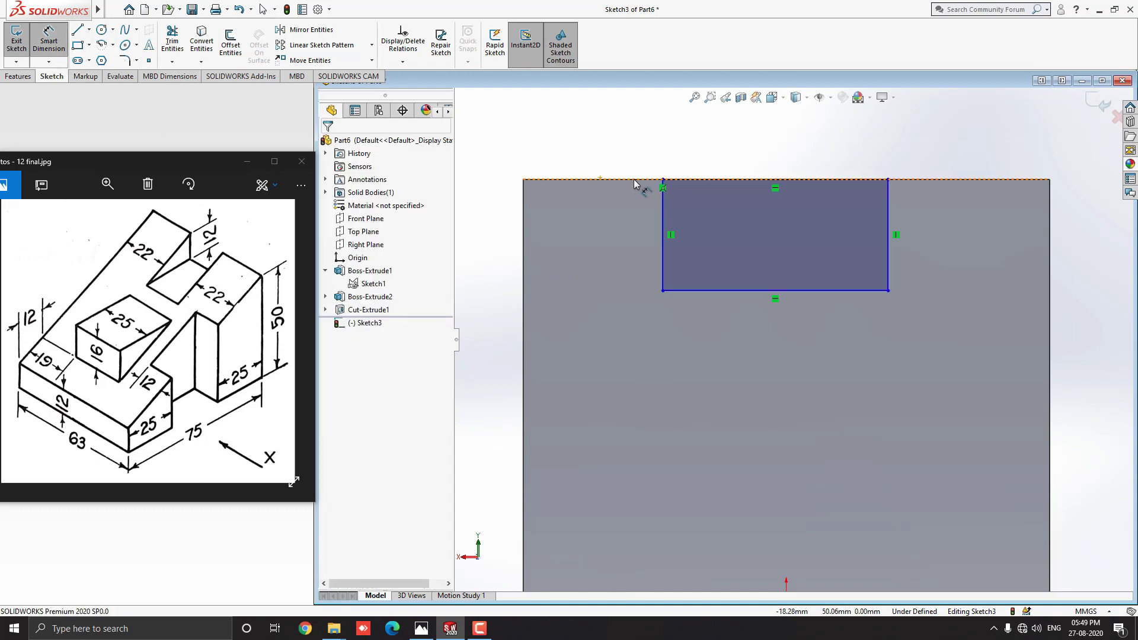
{"action": "left_click", "coordinate": [524, 208]}
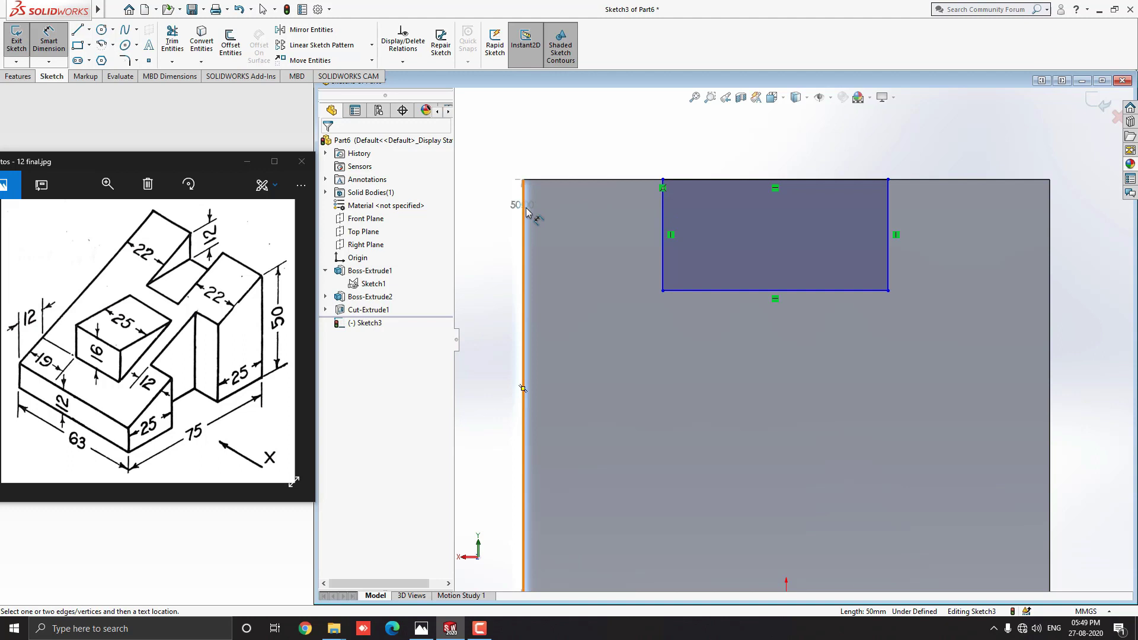
{"action": "left_click", "coordinate": [663, 252]}
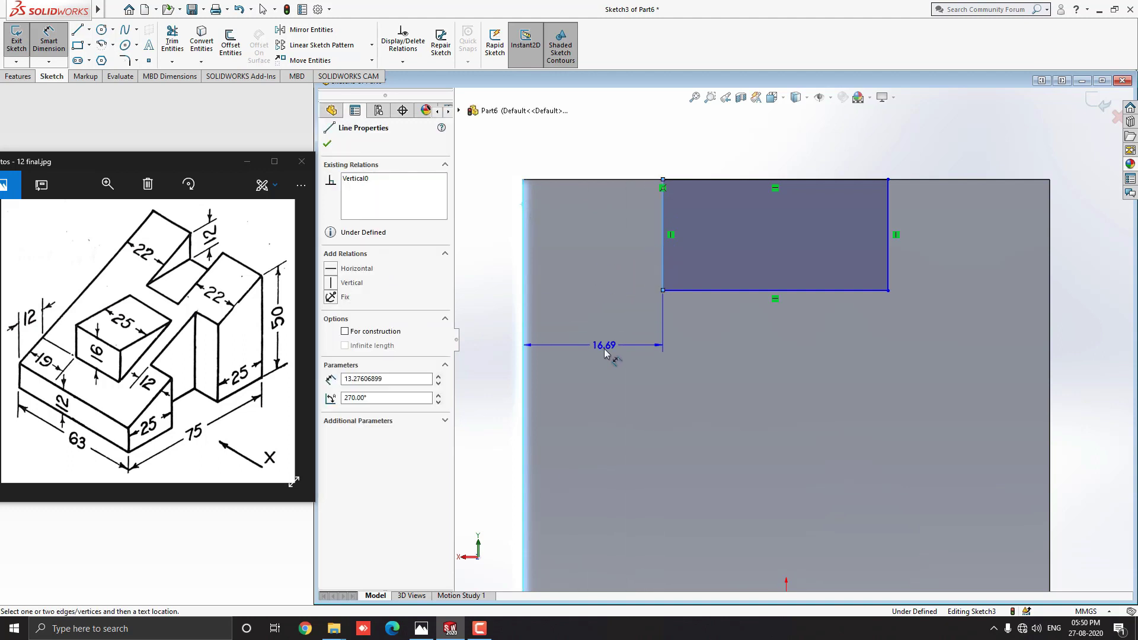
{"action": "left_click", "coordinate": [605, 354]}
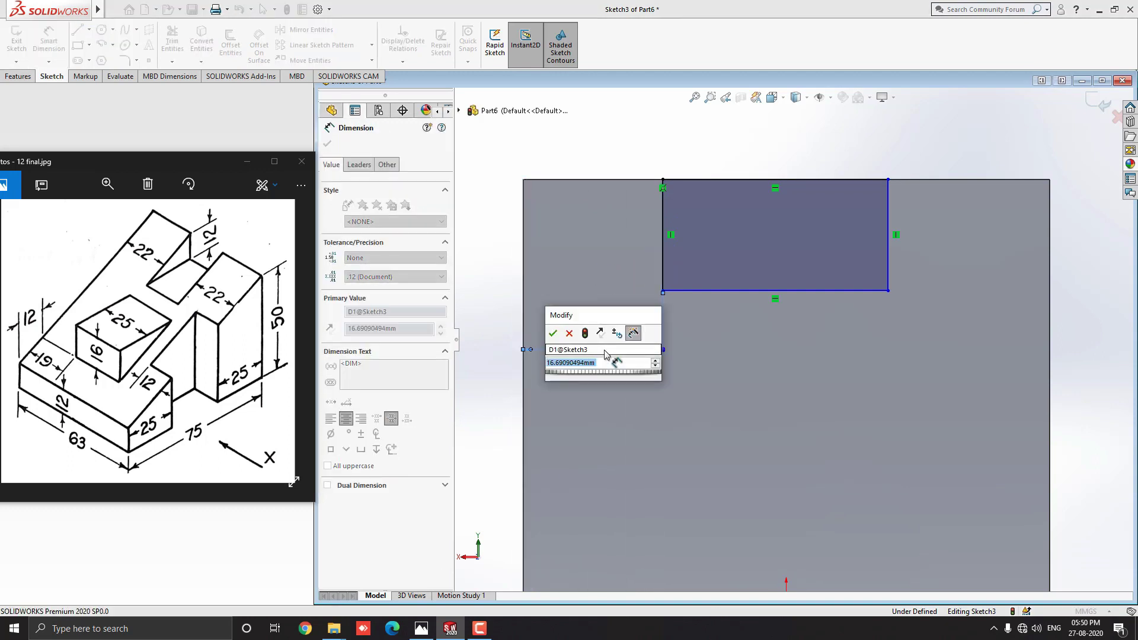
{"action": "type", "text": "22"}
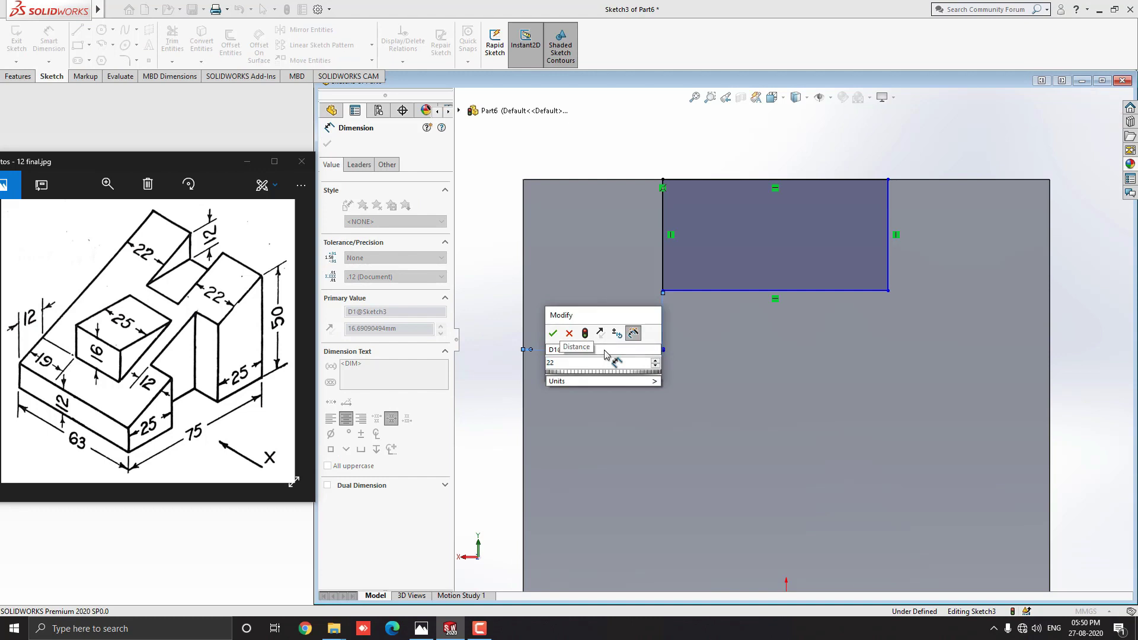
{"action": "key", "text": "Return"}
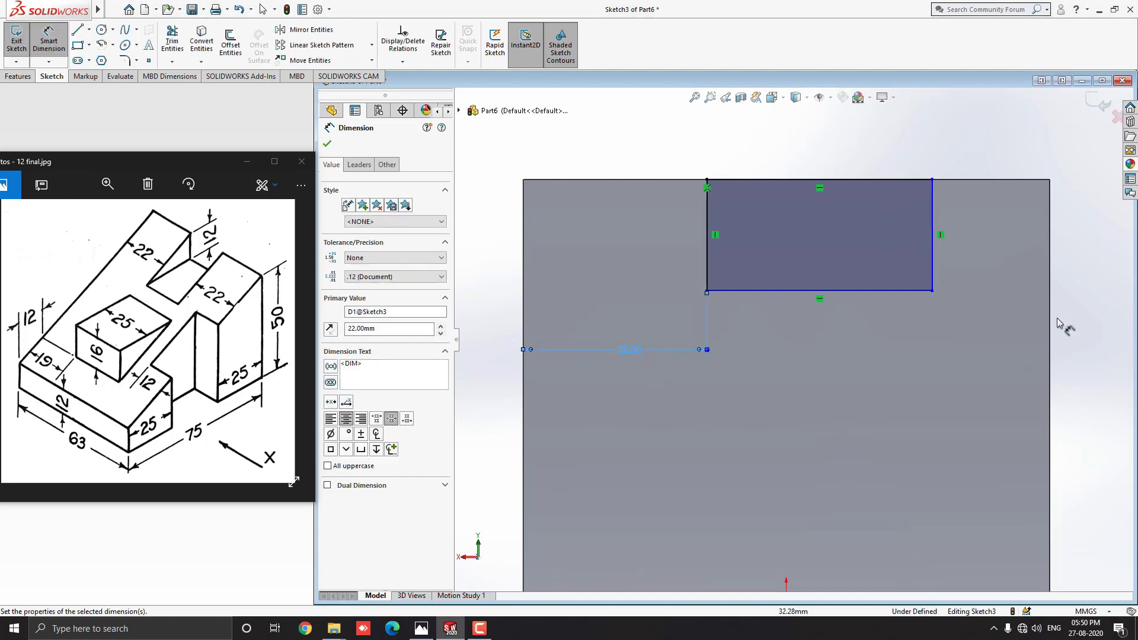
Dimension the distance from the rectangle's right side to the back face's right vertical edge as 22 mm
{"action": "left_click", "coordinate": [934, 272]}
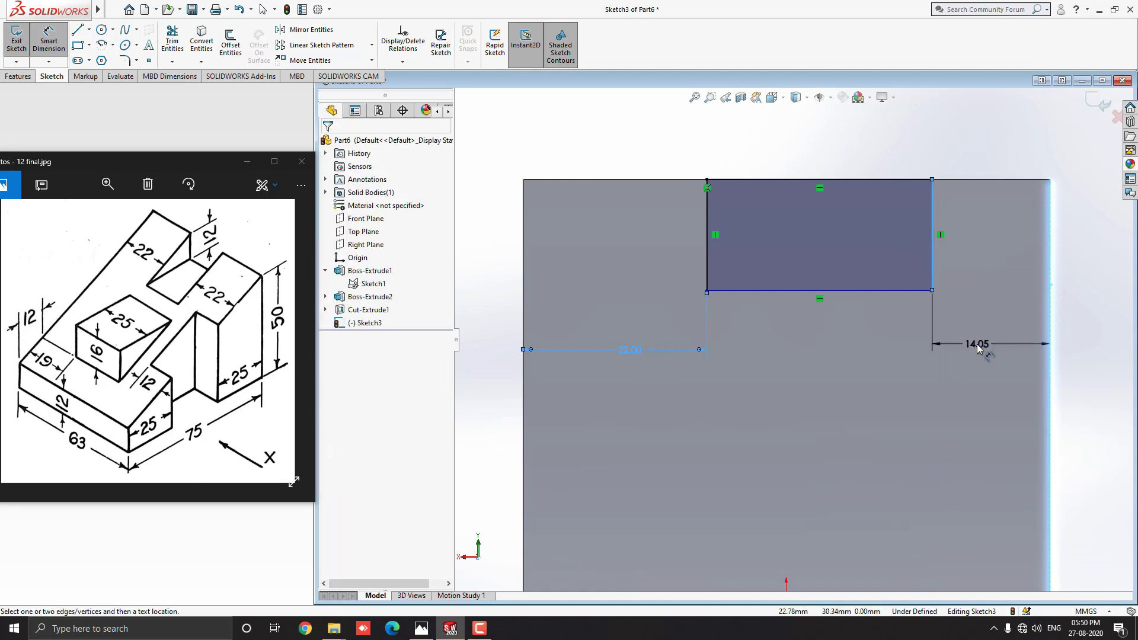
{"action": "left_click", "coordinate": [978, 348]}
{"action": "type", "text": "2"}
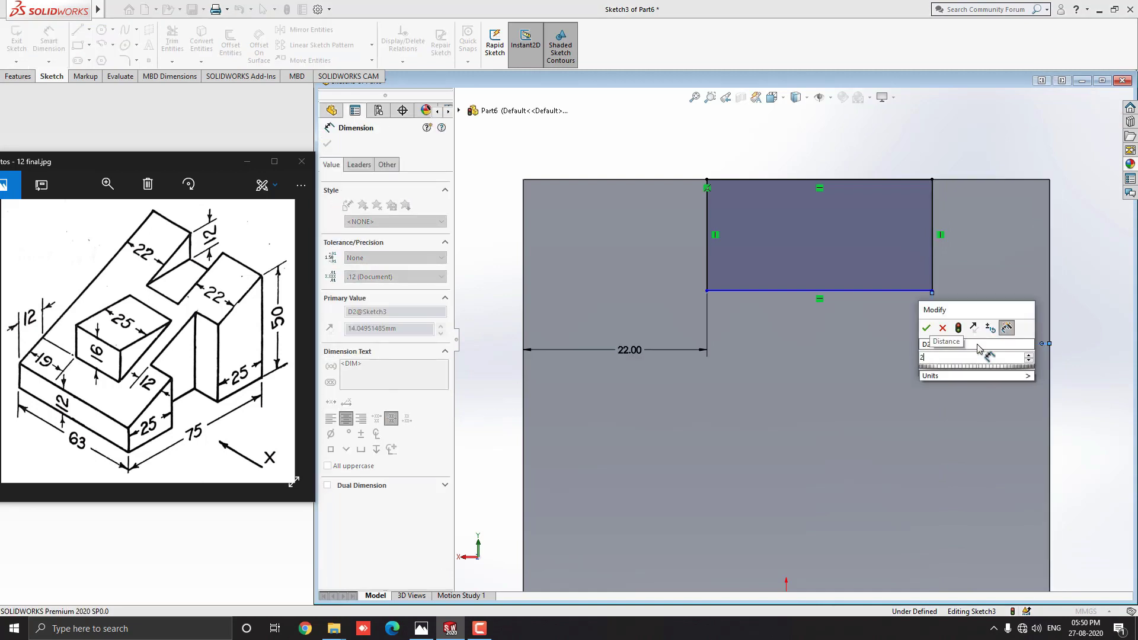
{"action": "type", "text": "2"}
{"action": "key", "text": "Return"}
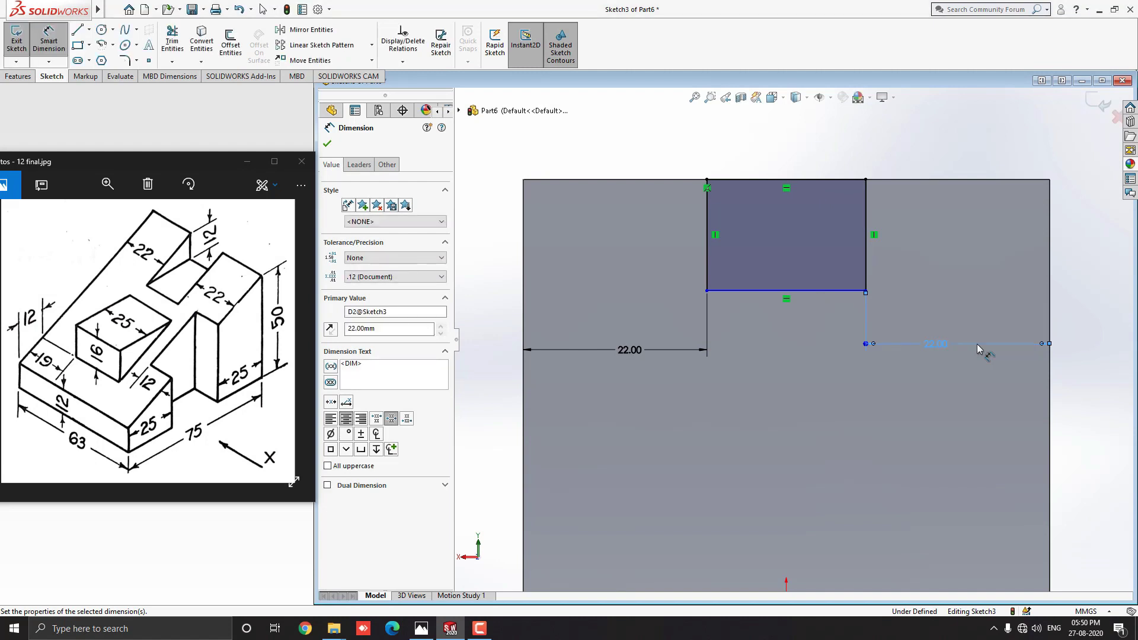
Dimension the rectangle's height on the back face as 12 mm
{"action": "left_click", "coordinate": [708, 264]}
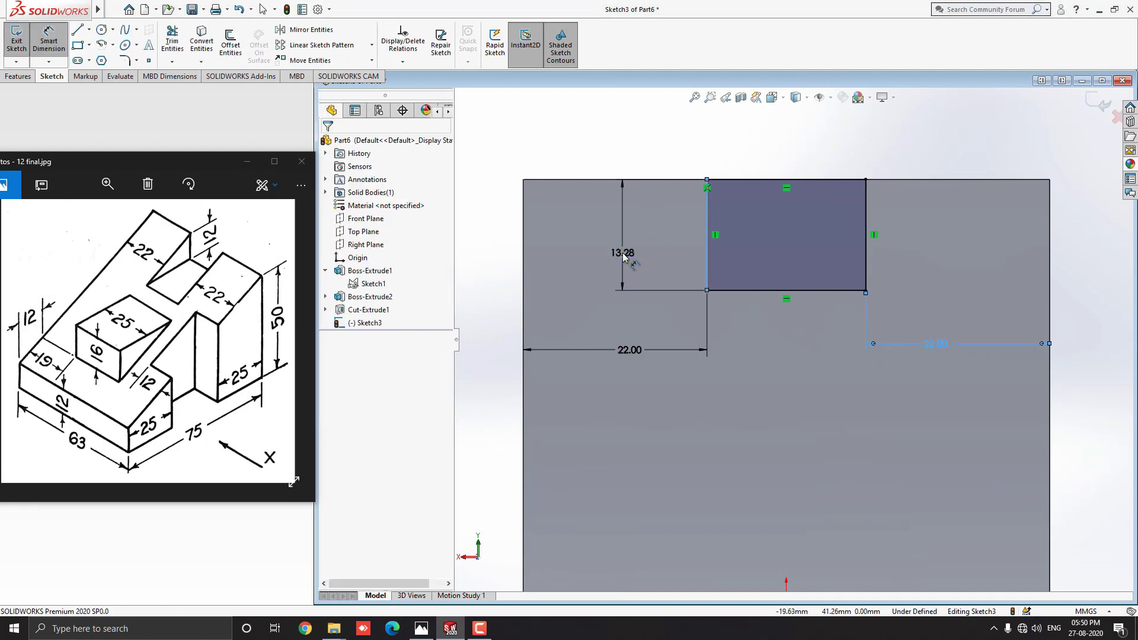
{"action": "left_click", "coordinate": [623, 256]}
{"action": "type", "text": "12"}
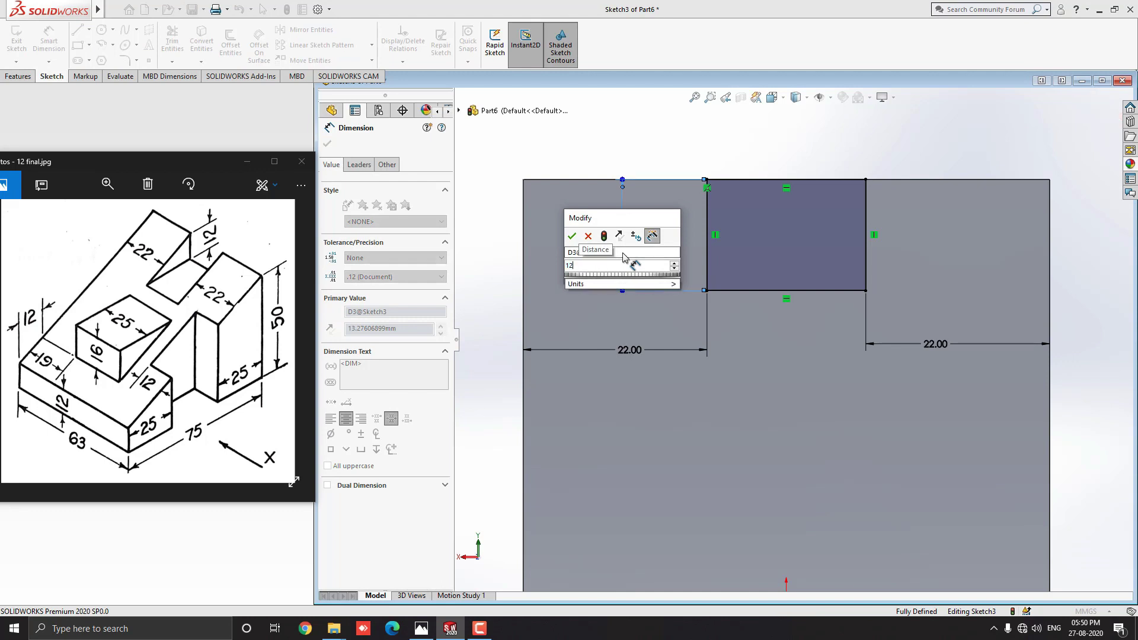
{"action": "key", "text": "Return"}
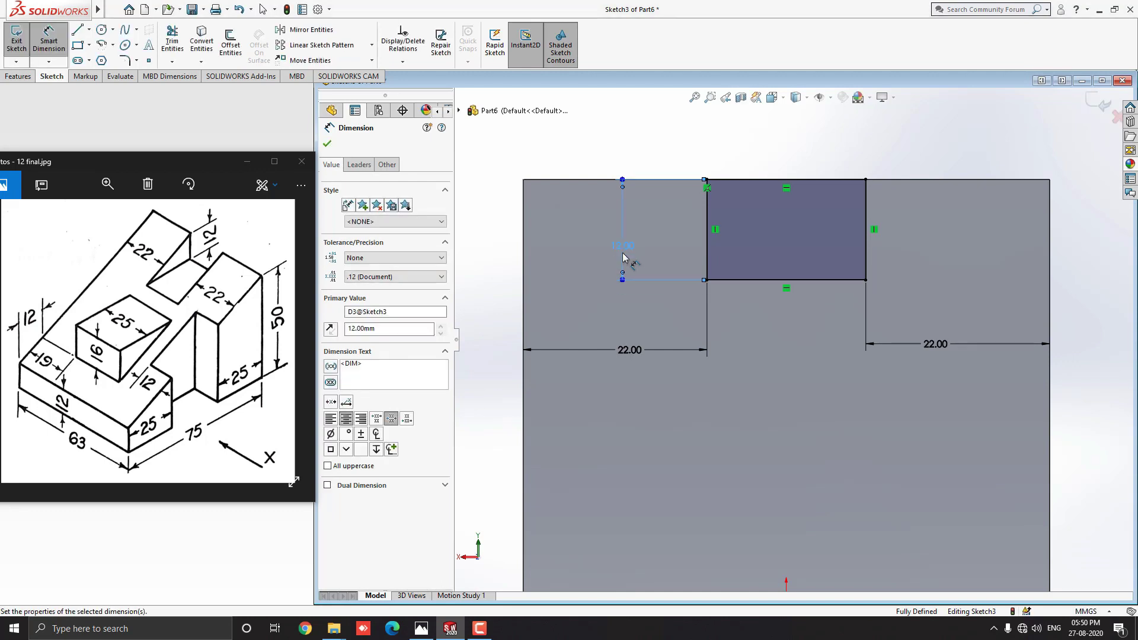
{"action": "left_click", "coordinate": [597, 147]}
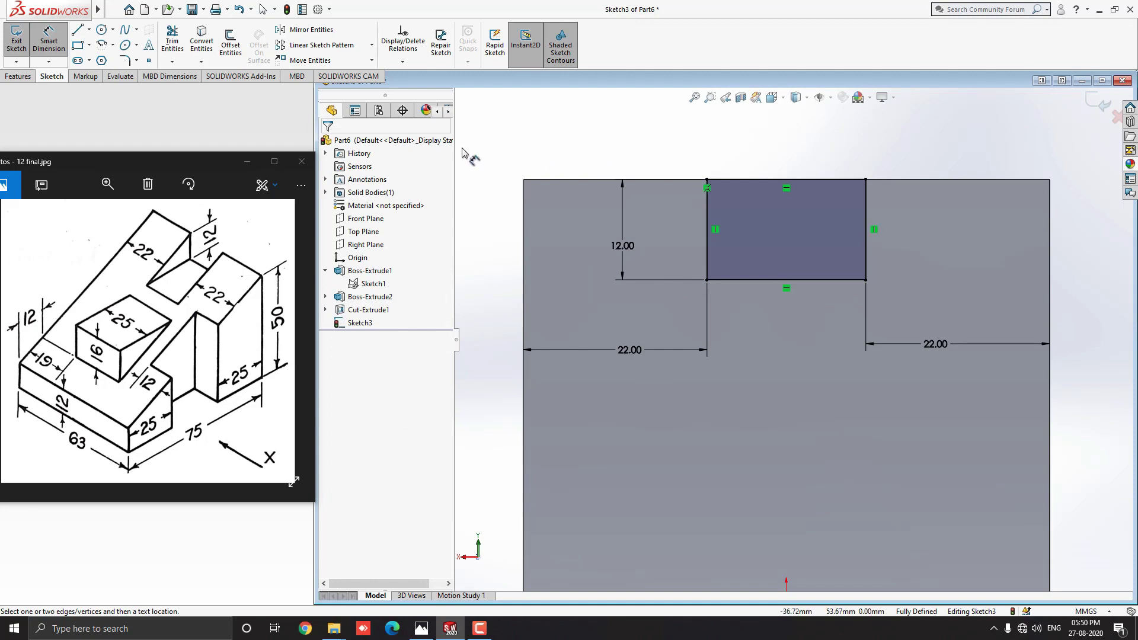
{"action": "key", "text": "Escape"}
{"action": "scroll", "coordinate": [660, 203], "scroll_direction": "up", "scroll_amount": 3}
{"action": "mouse_move", "coordinate": [659, 202]}
{"action": "middle_mouse_down"}
{"action": "mouse_move", "coordinate": [673, 237]}
{"action": "mouse_move", "coordinate": [645, 219]}
{"action": "mouse_move", "coordinate": [591, 273]}
{"action": "middle_mouse_up"}
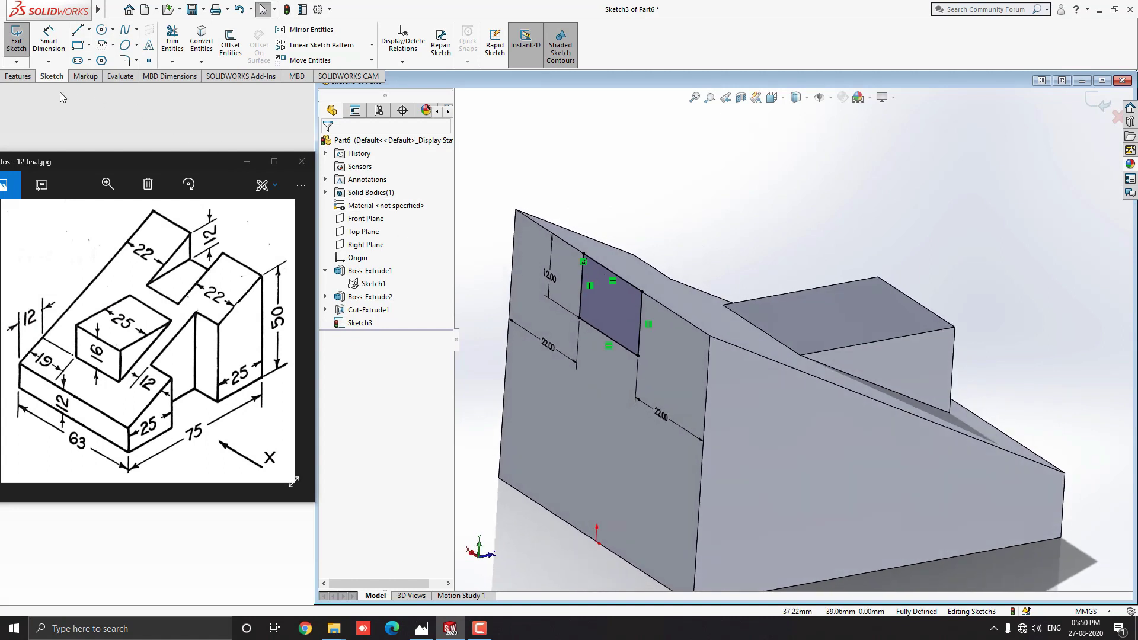
Cut the back-face rectangle through the block with an Extruded Cut using the Through All end condition
{"action": "left_click", "coordinate": [19, 77]}
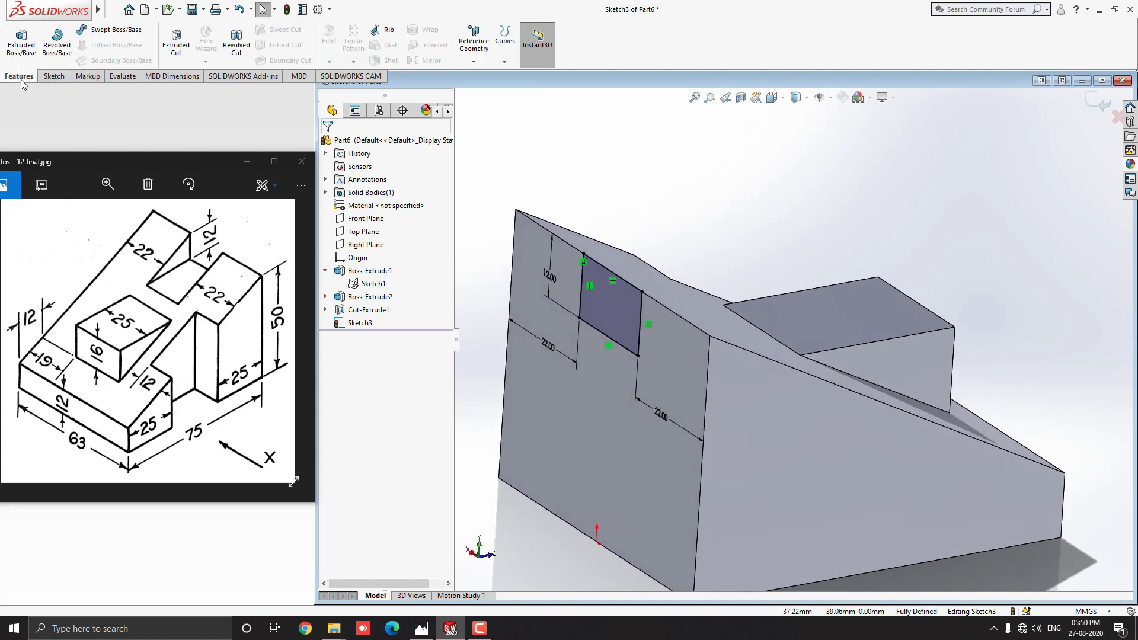
{"action": "left_click", "coordinate": [181, 55]}
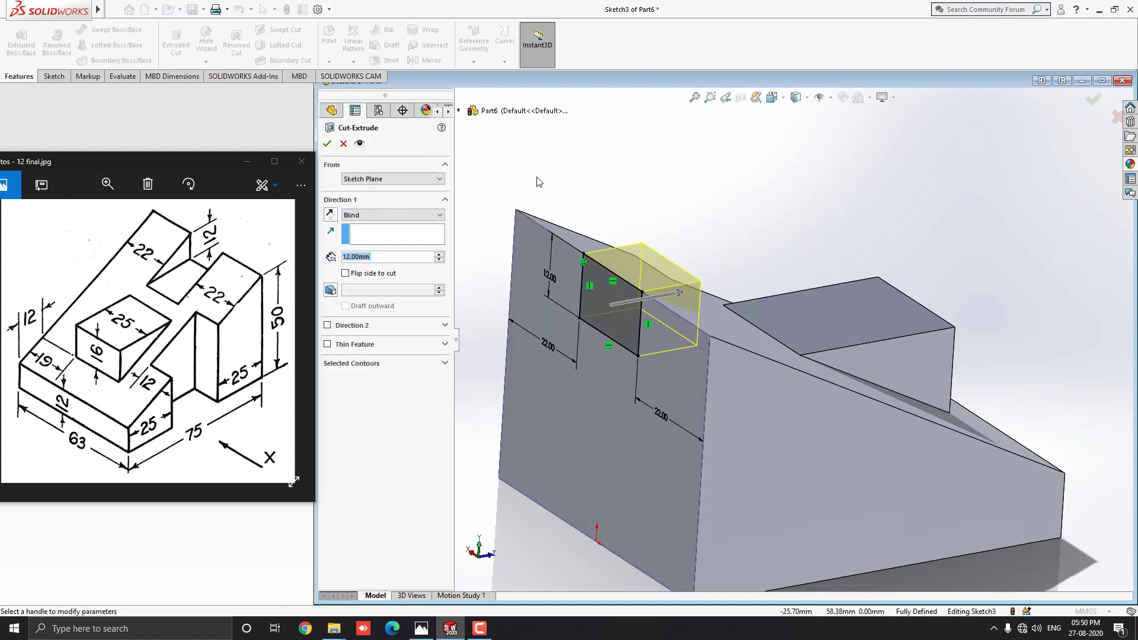
{"action": "middle_click_drag", "start_coordinate": [539, 182], "coordinate": [532, 176]}
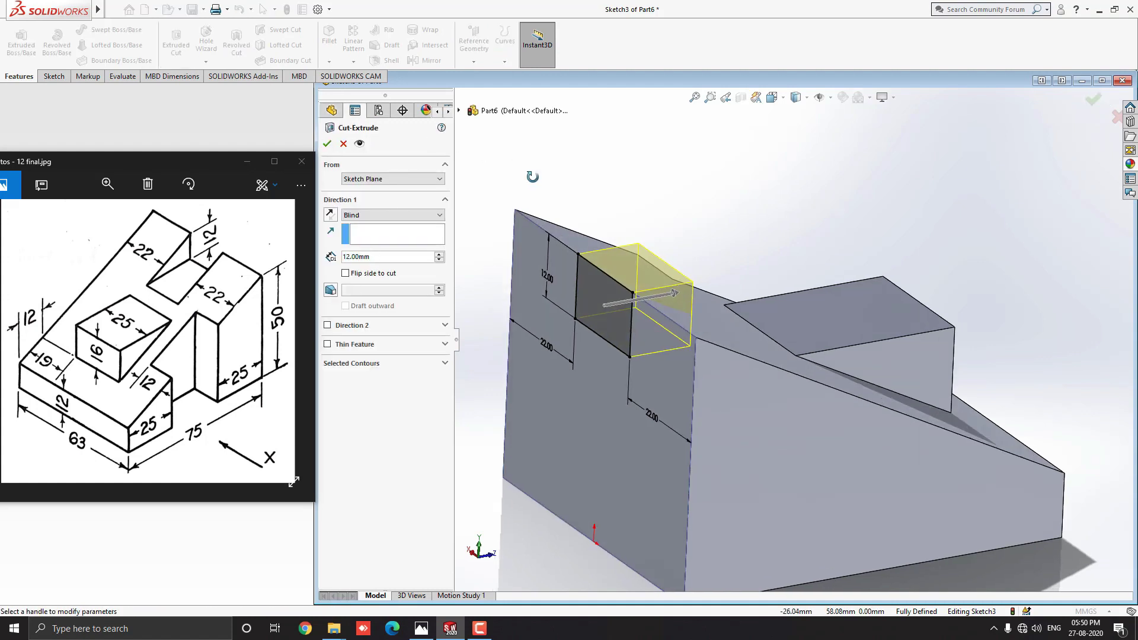
{"action": "left_click", "coordinate": [399, 216]}
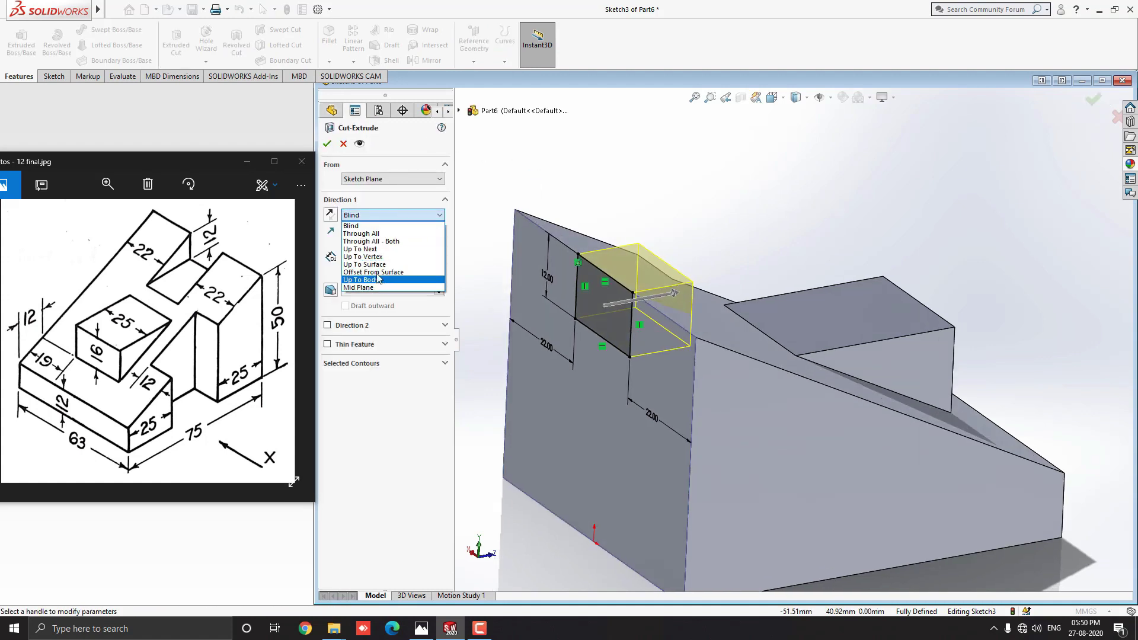
{"action": "left_click", "coordinate": [388, 234]}
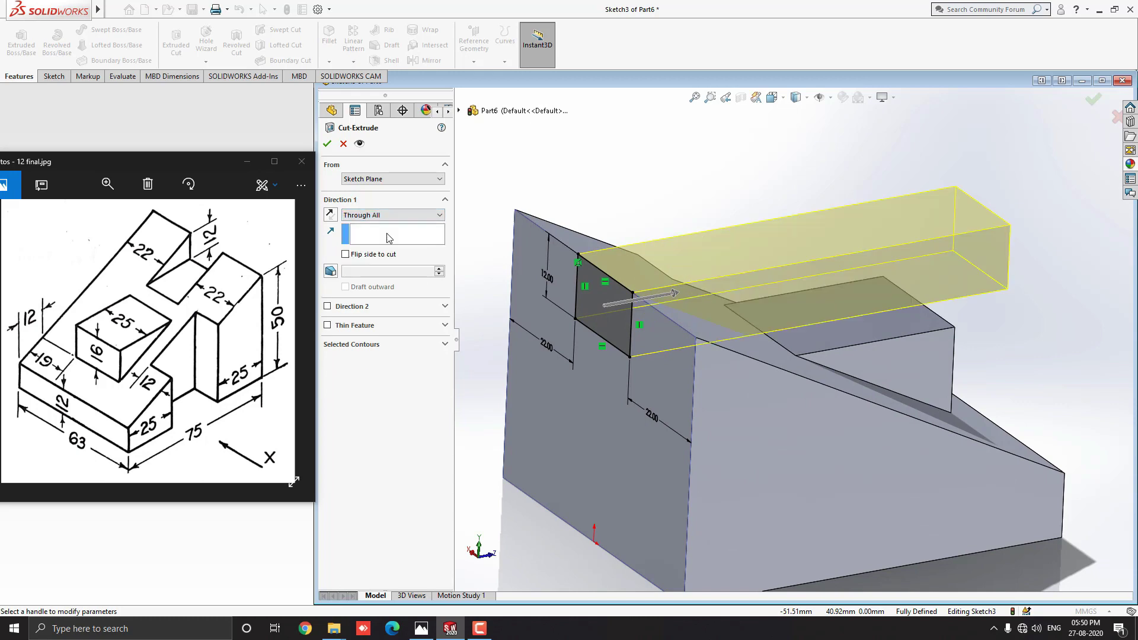
{"action": "mouse_move", "coordinate": [629, 203]}
{"action": "middle_mouse_down"}
{"action": "mouse_move", "coordinate": [589, 158]}
{"action": "mouse_move", "coordinate": [623, 167]}
{"action": "mouse_move", "coordinate": [630, 189]}
{"action": "middle_mouse_up"}
{"action": "left_click", "coordinate": [327, 144]}
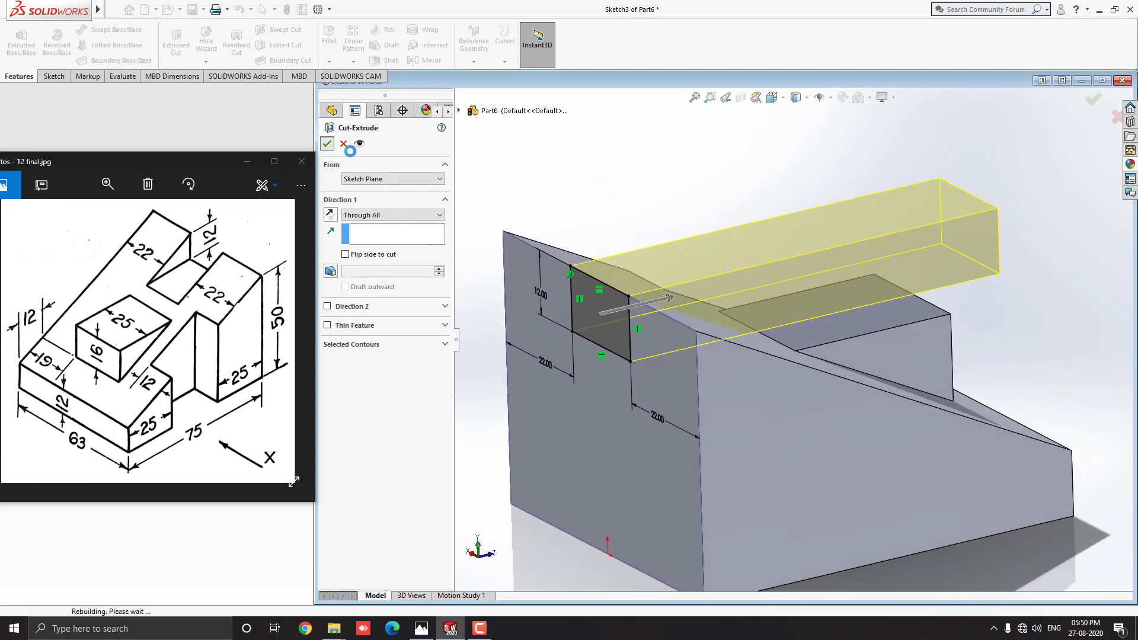
{"action": "left_click", "coordinate": [697, 246]}
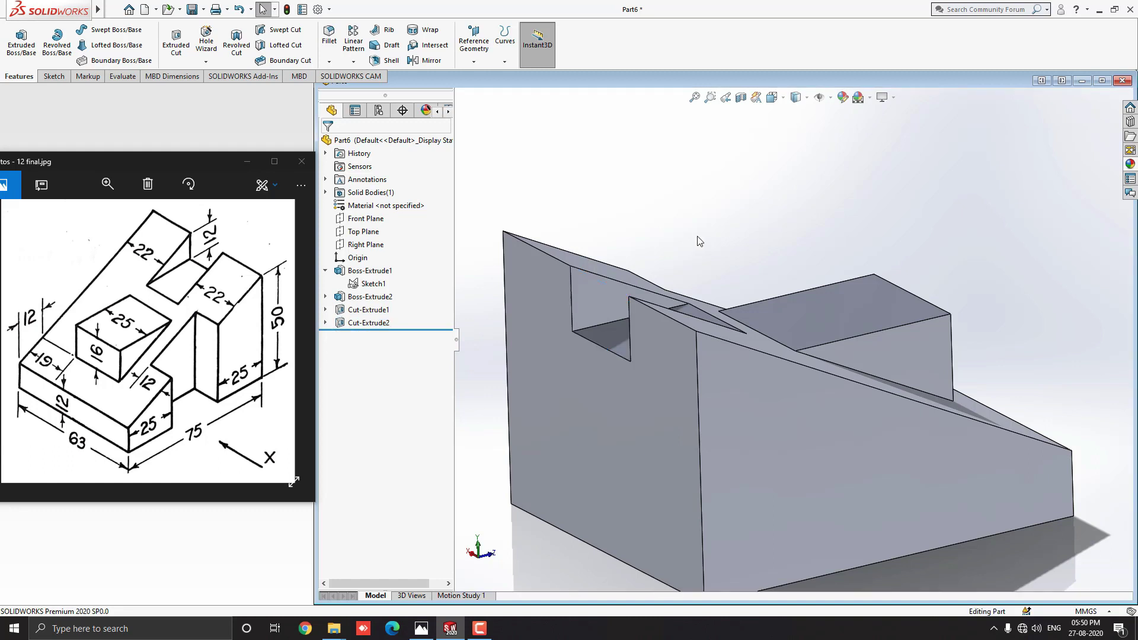
Compare the part with the reference drawing from the front, minimize the drawing 12 final.jpg and maximize the part window
{"action": "scroll", "coordinate": [698, 243], "scroll_direction": "up", "scroll_amount": 3}
{"action": "middle_click_drag", "start_coordinate": [698, 243], "coordinate": [889, 315]}
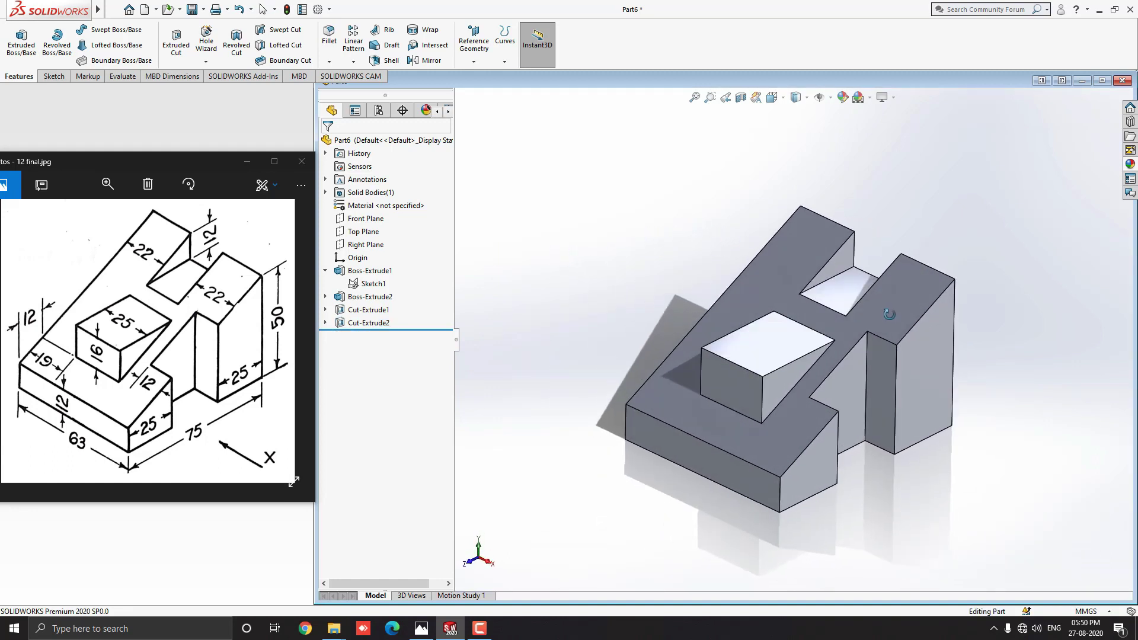
{"action": "left_click", "coordinate": [247, 161]}
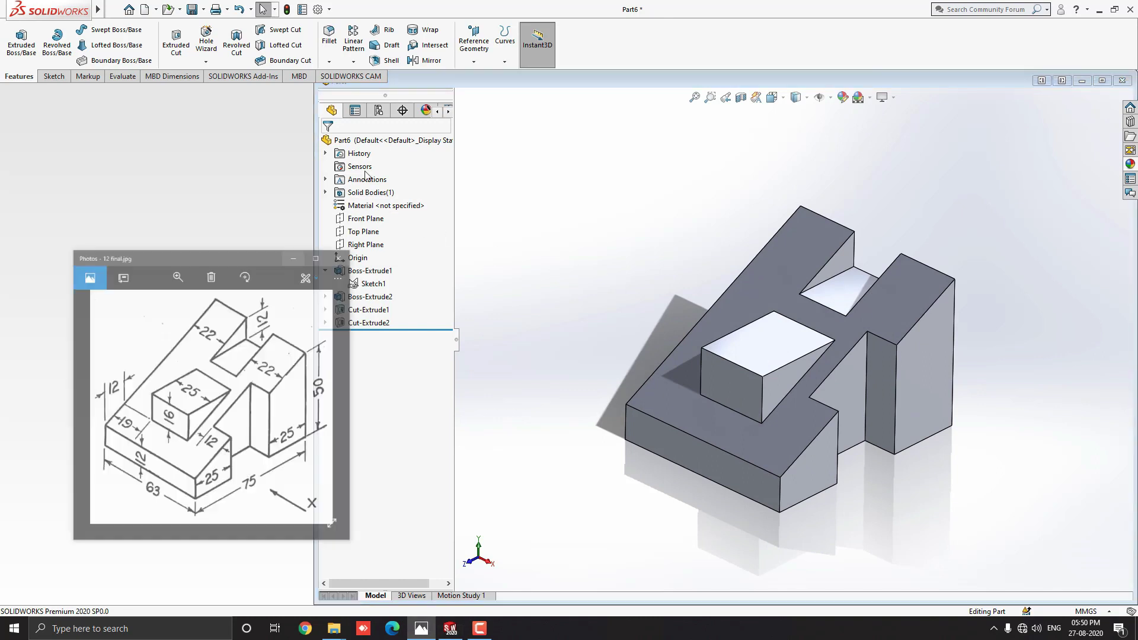
{"action": "left_click", "coordinate": [1103, 81]}
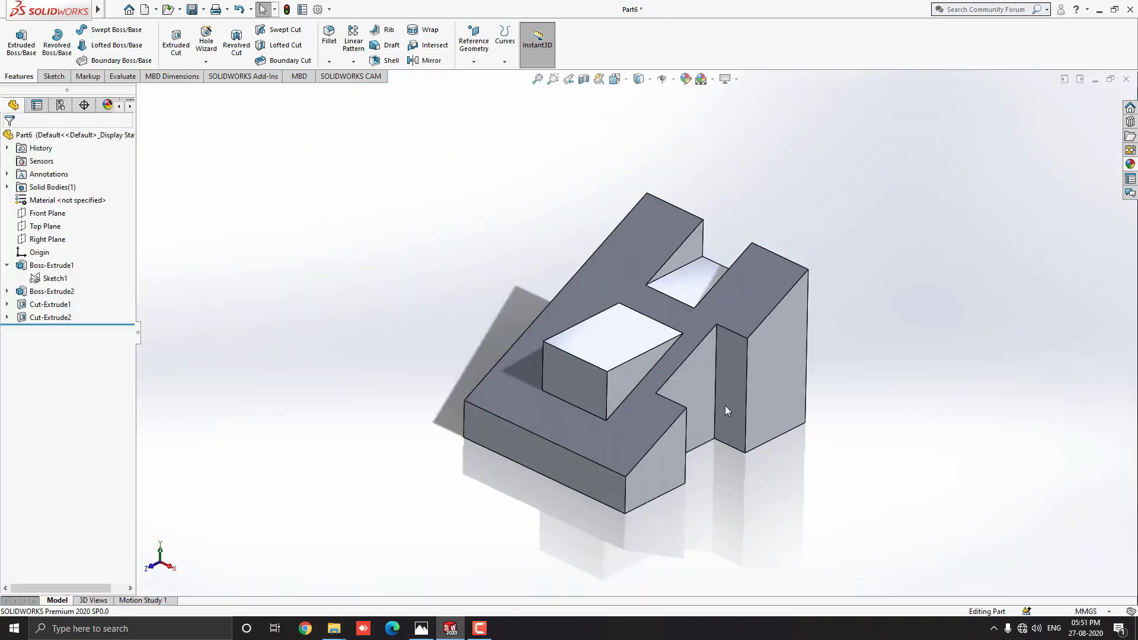
{"action": "middle_click_drag", "start_coordinate": [722, 409], "coordinate": [681, 346]}
{"action": "scroll", "coordinate": [674, 325], "scroll_direction": "down", "scroll_amount": 2}
{"action": "scroll", "coordinate": [673, 324], "scroll_direction": "up", "scroll_amount": 2}
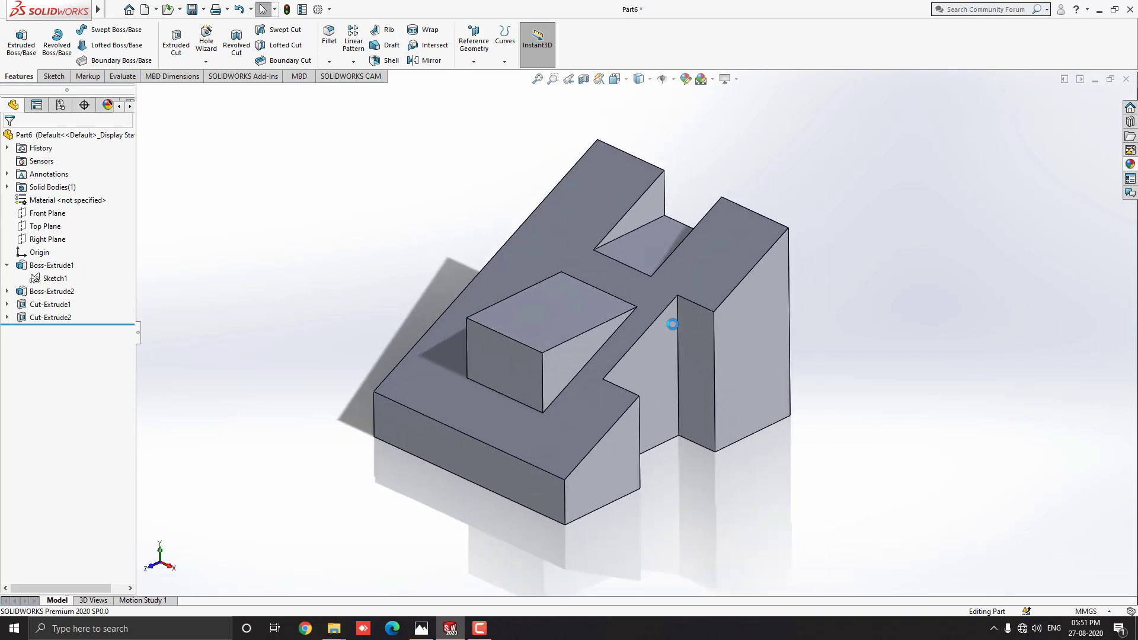
Apply the cast bronze appearance from the Metal > Bronze category to the whole part
{"action": "left_click", "coordinate": [1131, 166]}
{"action": "left_click", "coordinate": [1002, 116]}
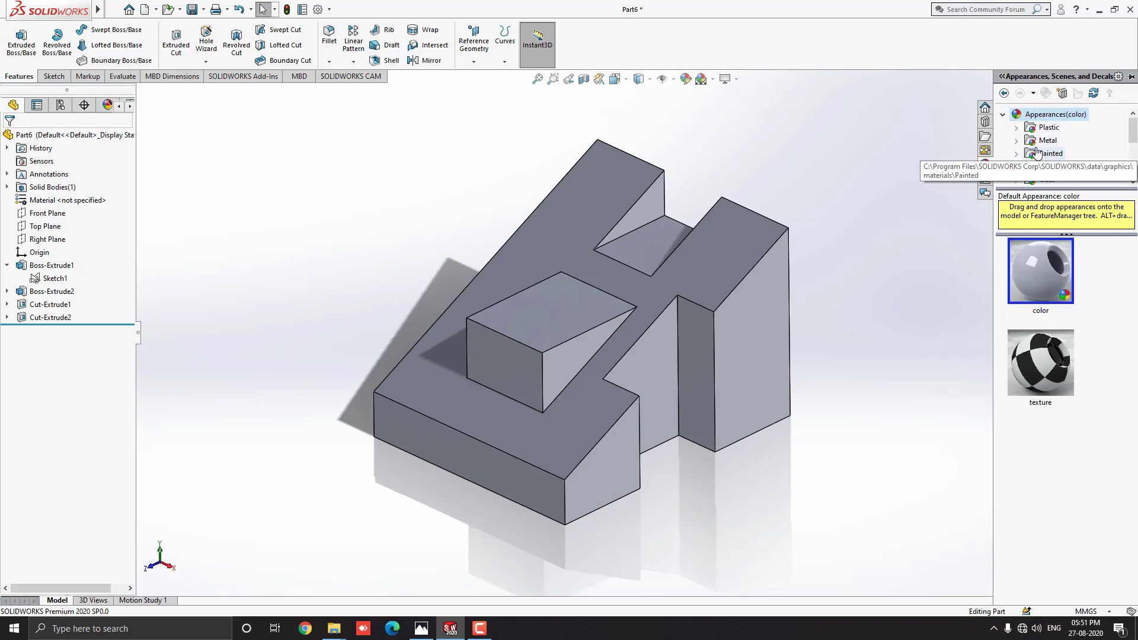
{"action": "left_click", "coordinate": [1018, 141]}
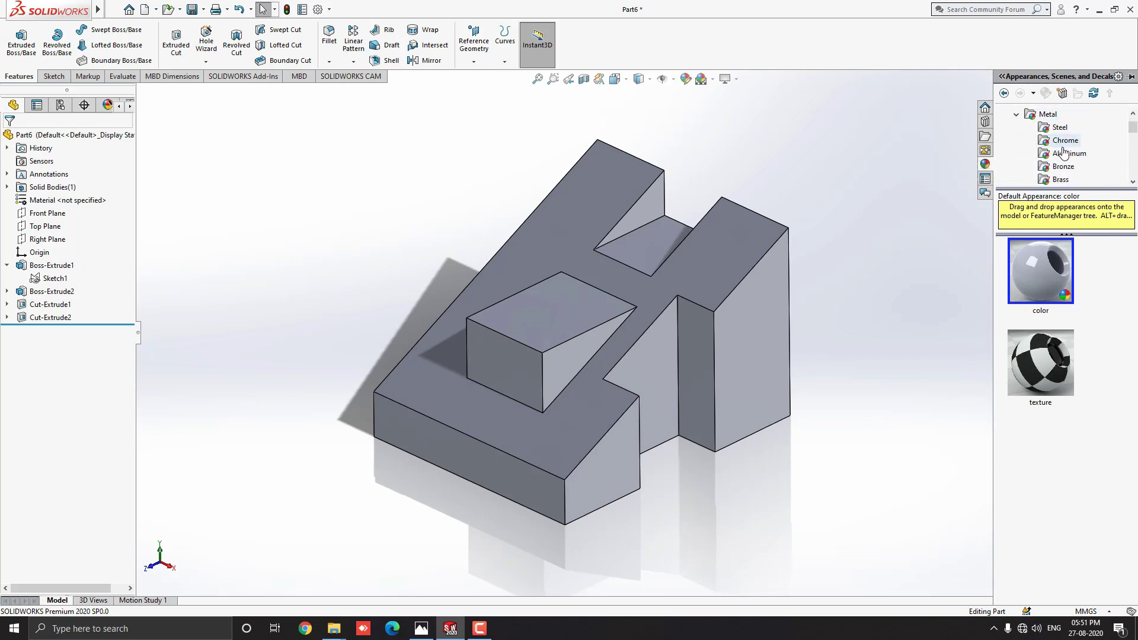
{"action": "left_click", "coordinate": [1063, 166]}
{"action": "scroll", "coordinate": [1084, 373], "scroll_direction": "down", "scroll_amount": 3}
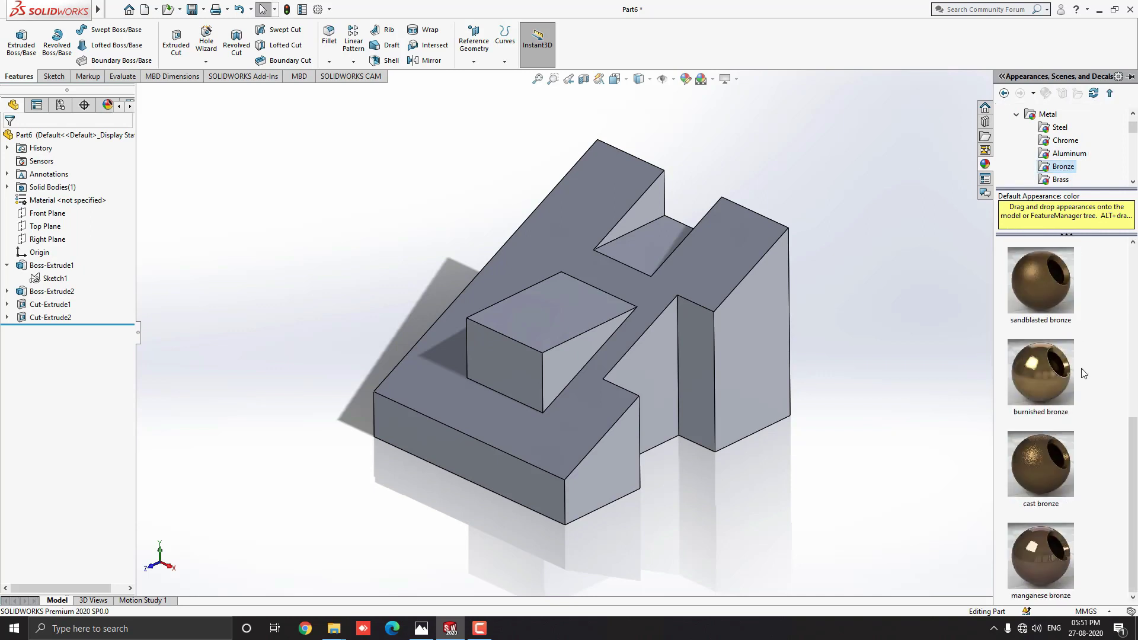
{"action": "left_click_drag", "start_coordinate": [1051, 453], "coordinate": [733, 270]}
{"action": "left_click", "coordinate": [743, 267]}
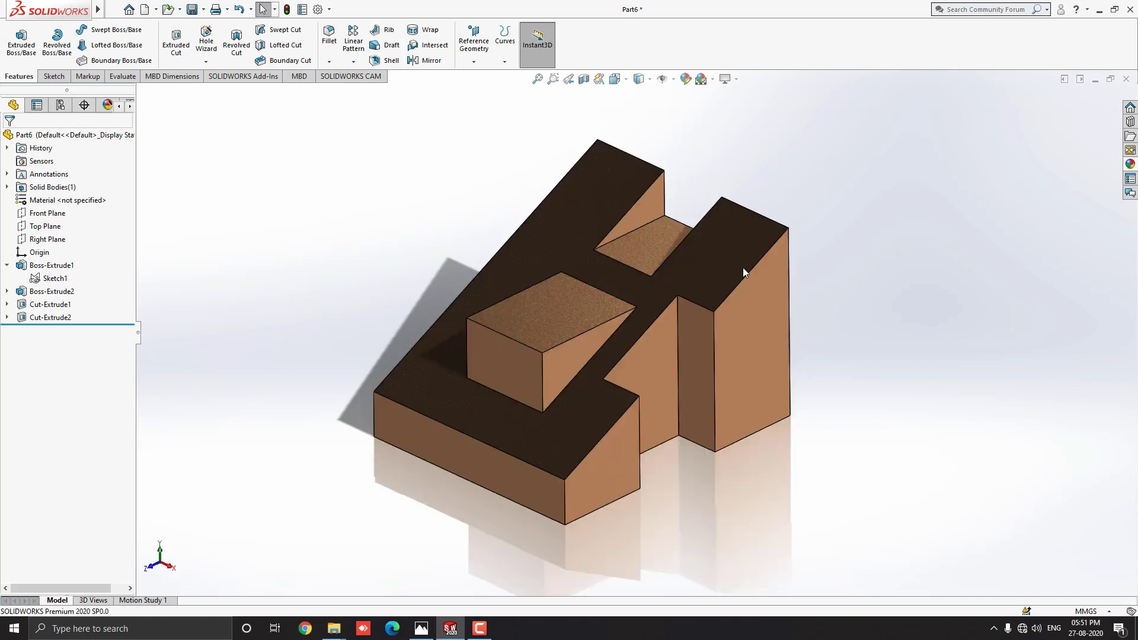
Inspect the part from its front, back and underside, and set the view to Isometric
{"action": "middle_click_drag", "start_coordinate": [720, 357], "coordinate": [649, 358]}
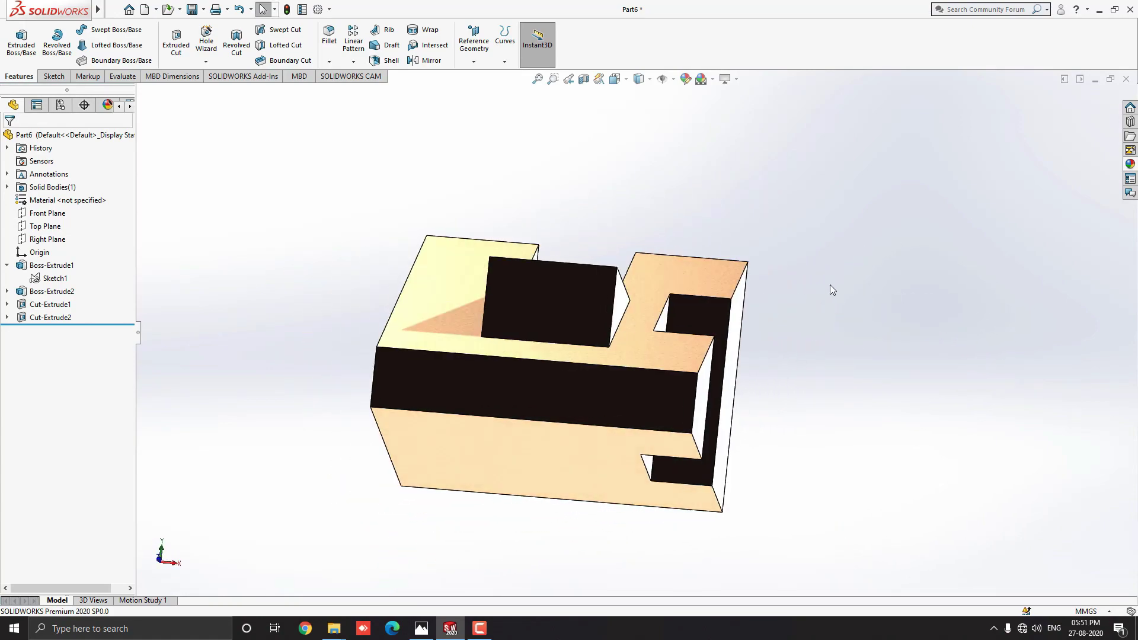
{"action": "middle_click_drag", "start_coordinate": [833, 290], "coordinate": [1008, 408]}
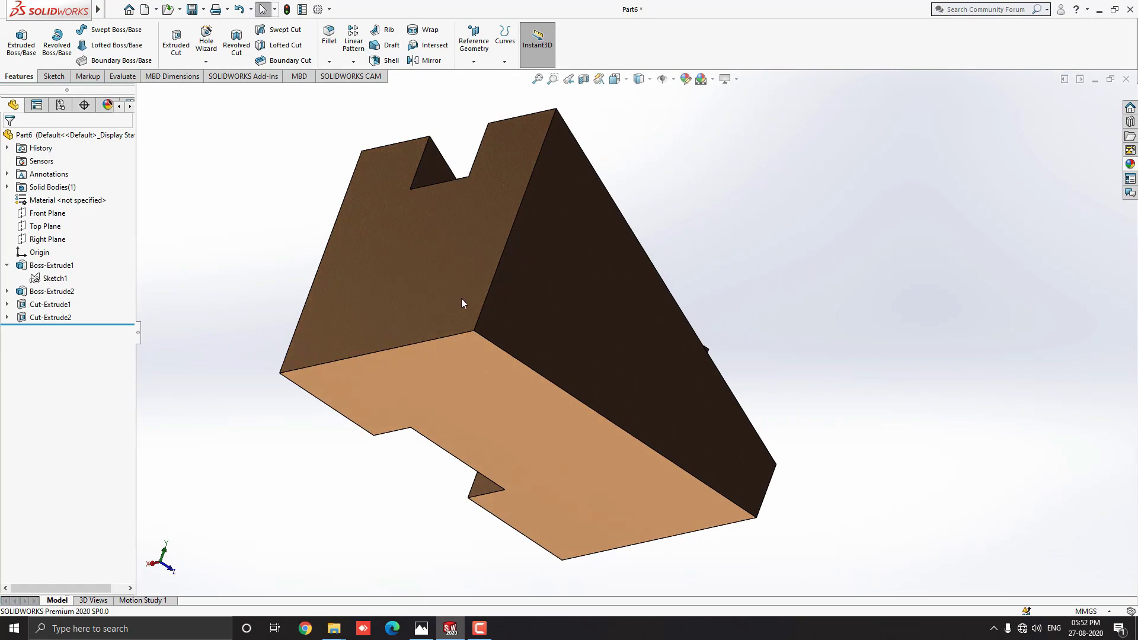
{"action": "middle_click_drag", "start_coordinate": [462, 304], "coordinate": [713, 355]}
{"action": "key", "text": "space"}
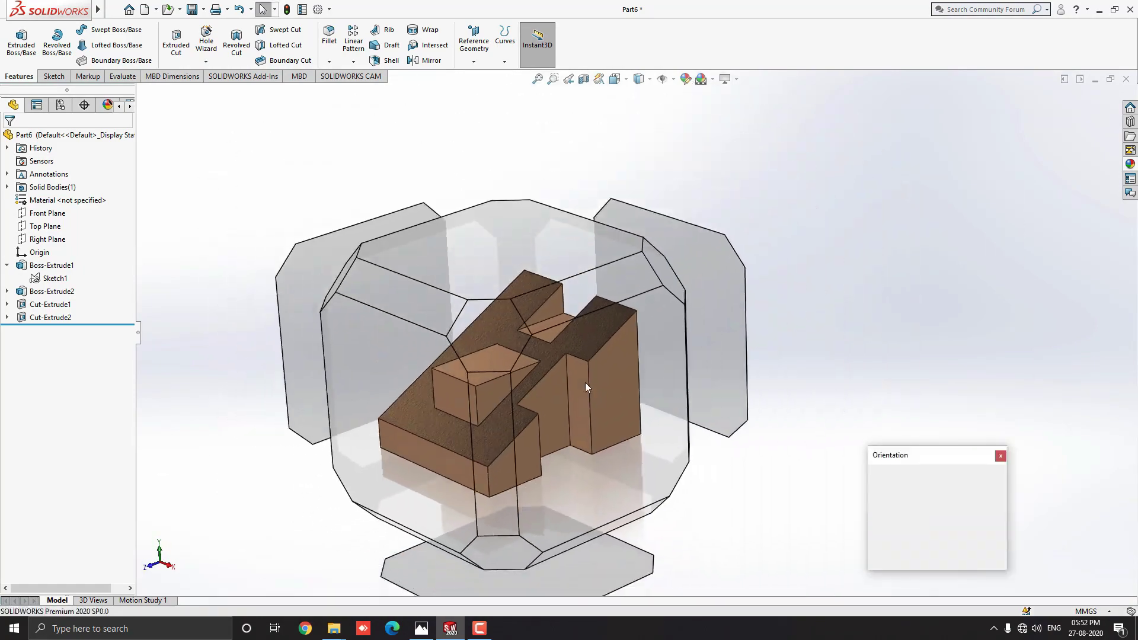
{"action": "left_click", "coordinate": [485, 371]}
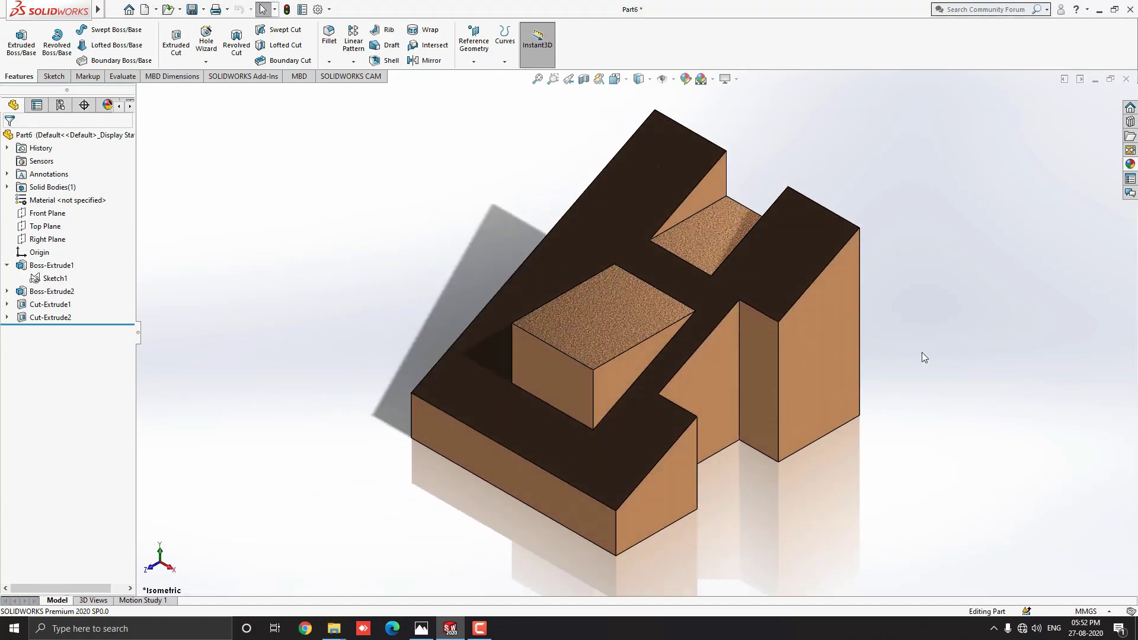